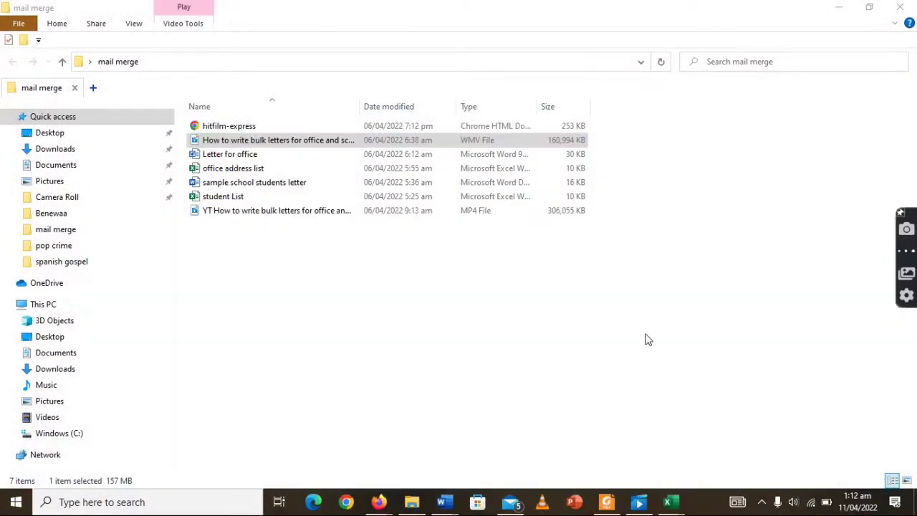
Select the video file row in the mail merge folder.
{"action": "left_click", "coordinate": [308, 147]}
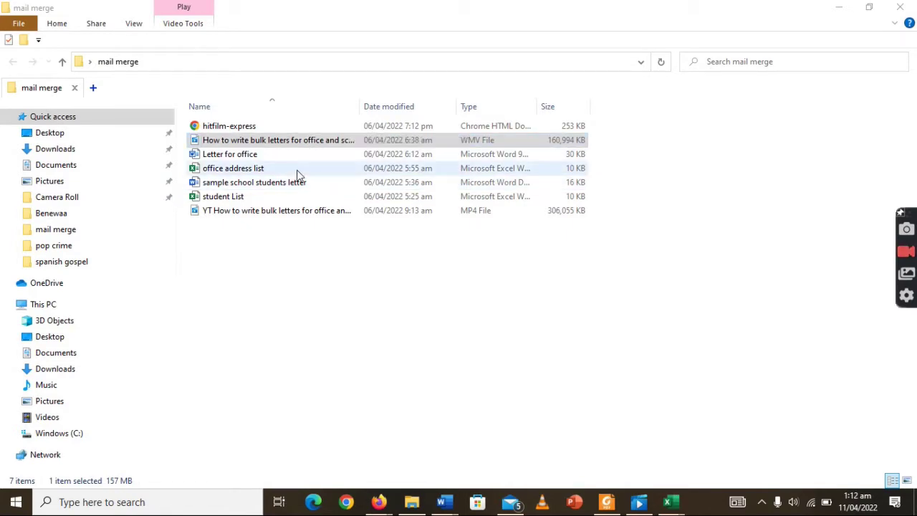
Open the office address list in Excel, zoom it to 170%, then minimize Excel.
{"action": "double_click", "coordinate": [297, 171]}
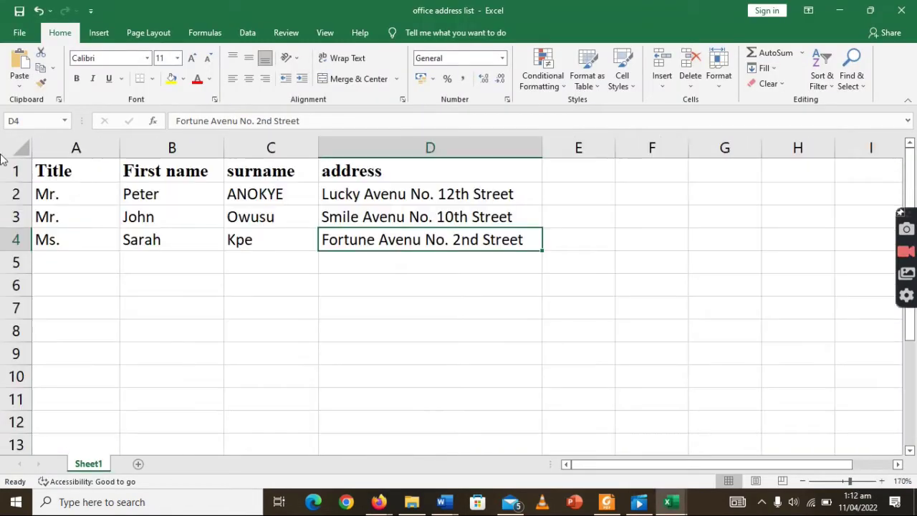
{"action": "left_click", "coordinate": [850, 481]}
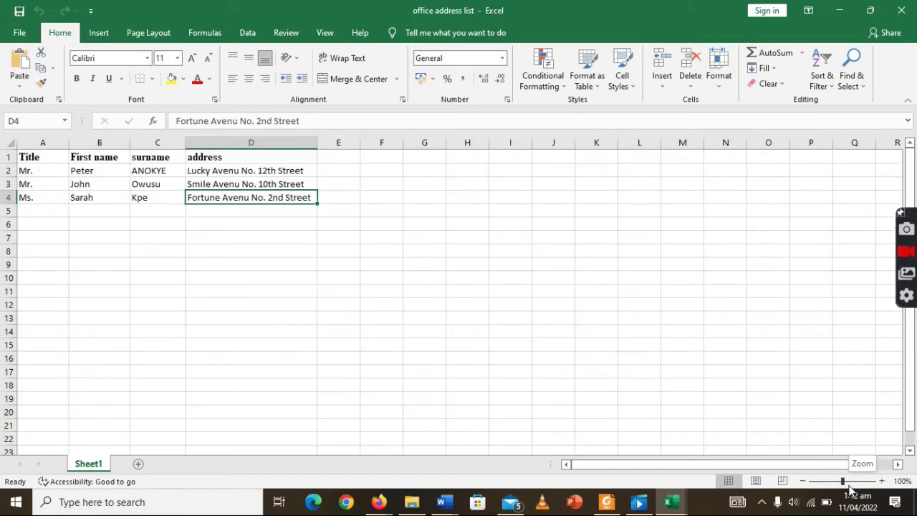
{"action": "left_click", "coordinate": [883, 481]}
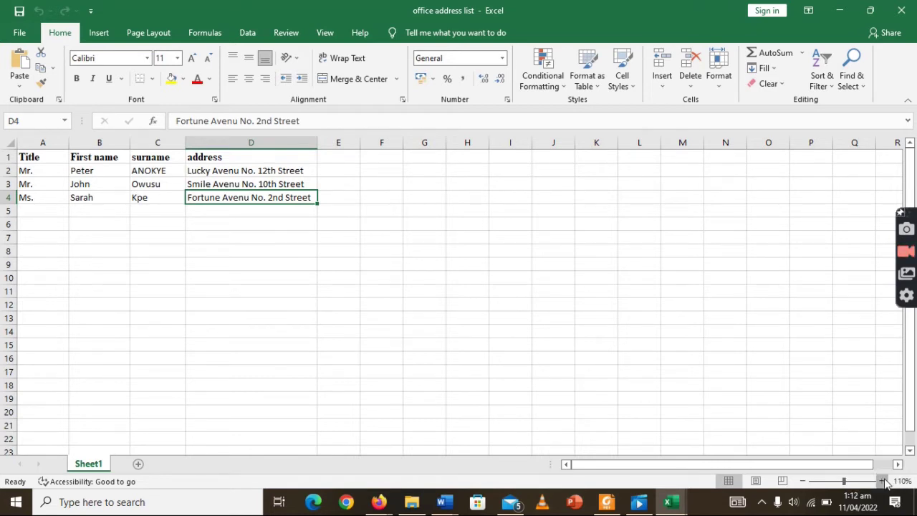
{"action": "left_click", "coordinate": [882, 481]}
{"action": "left_click", "coordinate": [883, 481]}
{"action": "left_click", "coordinate": [882, 481]}
{"action": "left_click", "coordinate": [883, 481]}
{"action": "left_click", "coordinate": [883, 481]}
{"action": "left_click", "coordinate": [882, 481]}
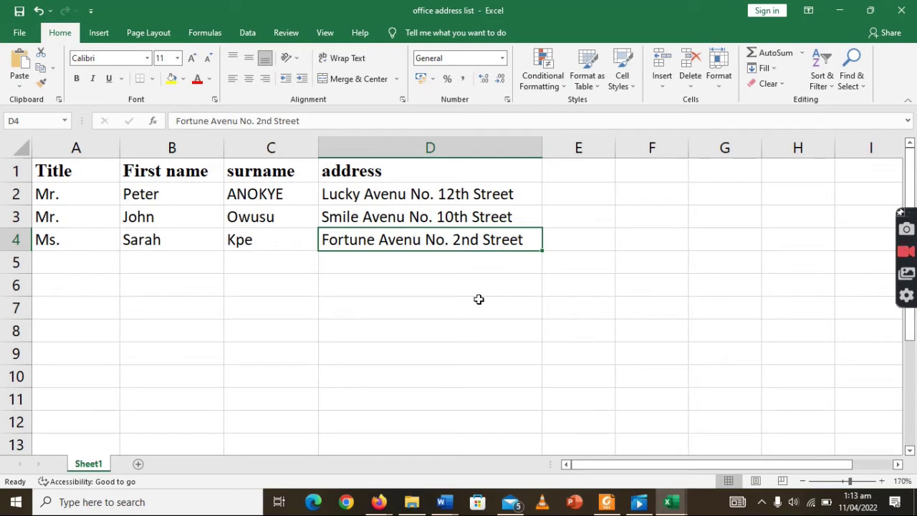
{"action": "left_click", "coordinate": [840, 10]}
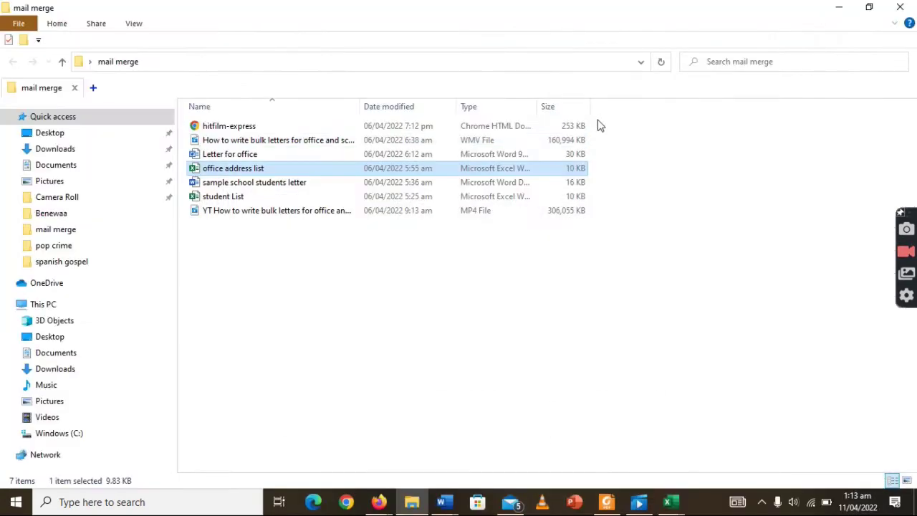
Open the student List in Excel and zoom in to review the nine names and index numbers.
{"action": "left_click", "coordinate": [380, 198]}
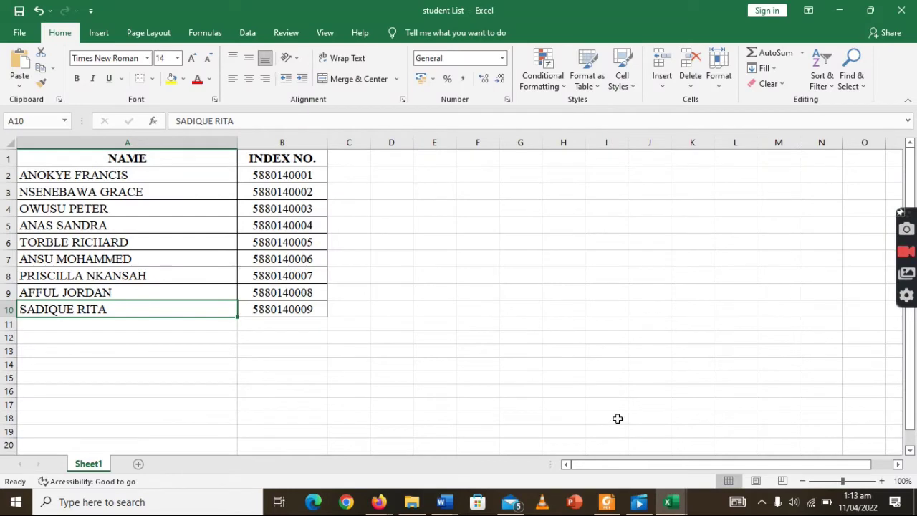
{"action": "left_click", "coordinate": [882, 482]}
{"action": "left_click", "coordinate": [882, 481]}
{"action": "left_click", "coordinate": [882, 481]}
{"action": "left_click", "coordinate": [882, 482]}
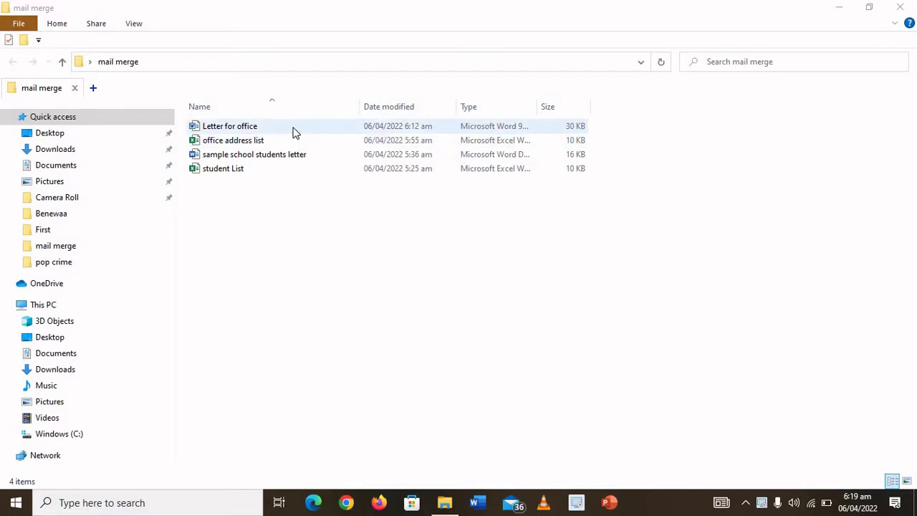
Open Letter for office maximized in Word and show the Mailings tools.
{"action": "double_click", "coordinate": [292, 131]}
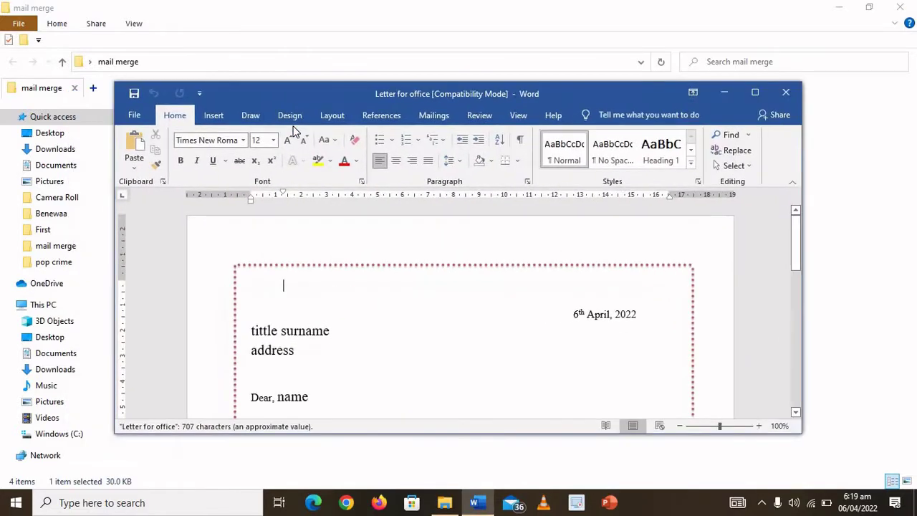
{"action": "left_click", "coordinate": [756, 92]}
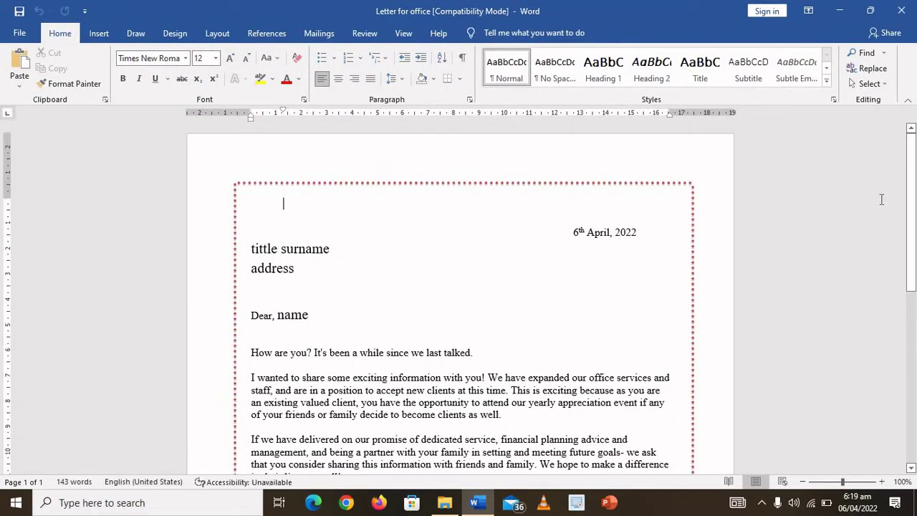
{"action": "mouse_move", "coordinate": [915, 195]}
{"action": "left_mouse_down"}
{"action": "mouse_move", "coordinate": [915, 354]}
{"action": "mouse_move", "coordinate": [915, 187]}
{"action": "left_mouse_up"}
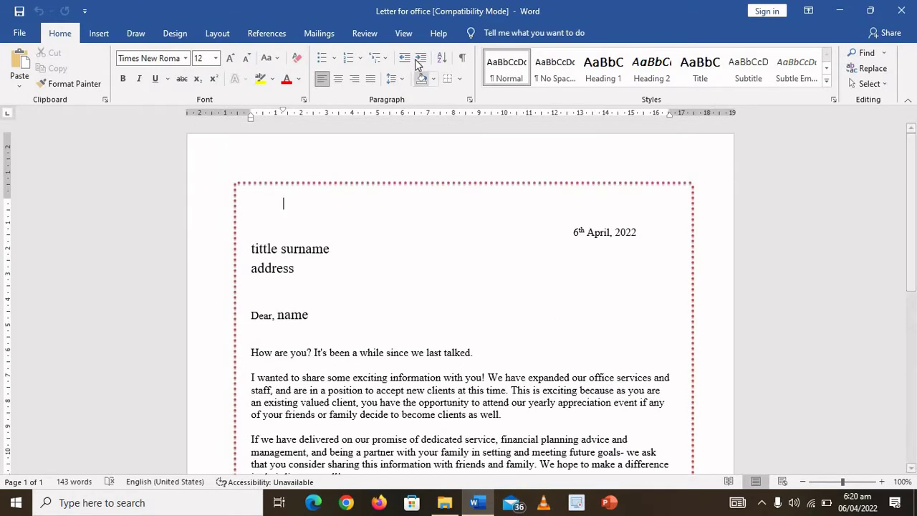
{"action": "left_click", "coordinate": [316, 36]}
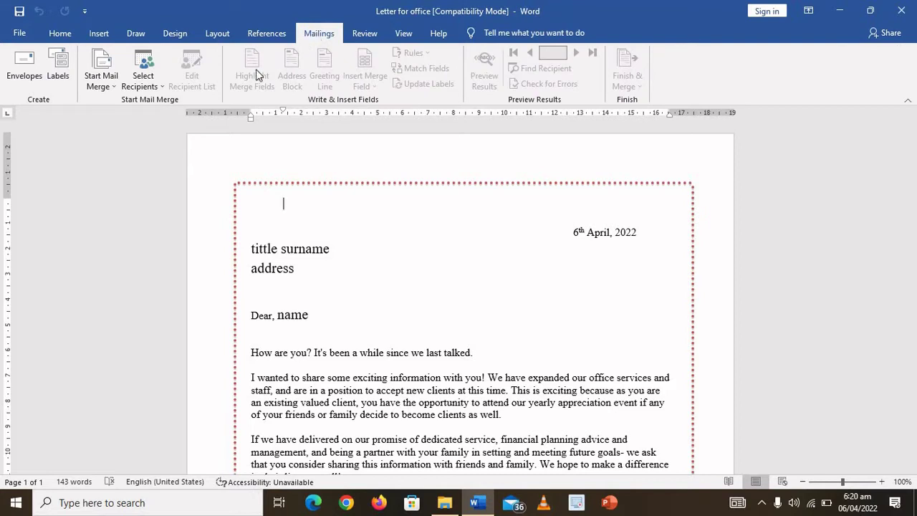
Start the Step-by-Step Mail Merge Wizard for letters from the current document.
{"action": "left_click", "coordinate": [113, 94]}
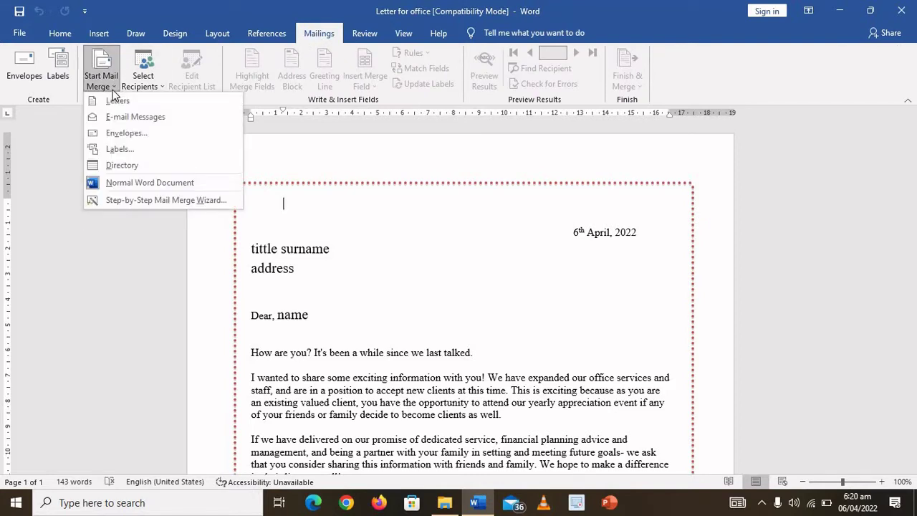
{"action": "left_click", "coordinate": [139, 201]}
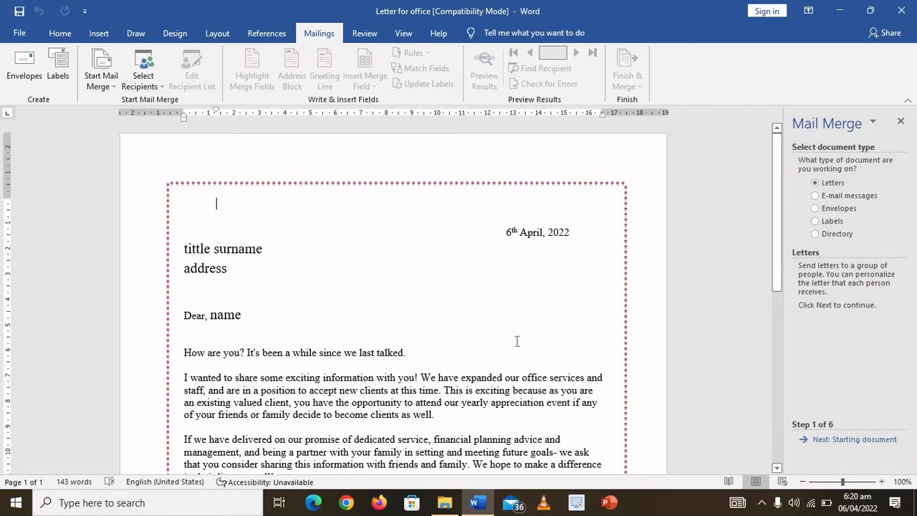
{"action": "left_click", "coordinate": [840, 439]}
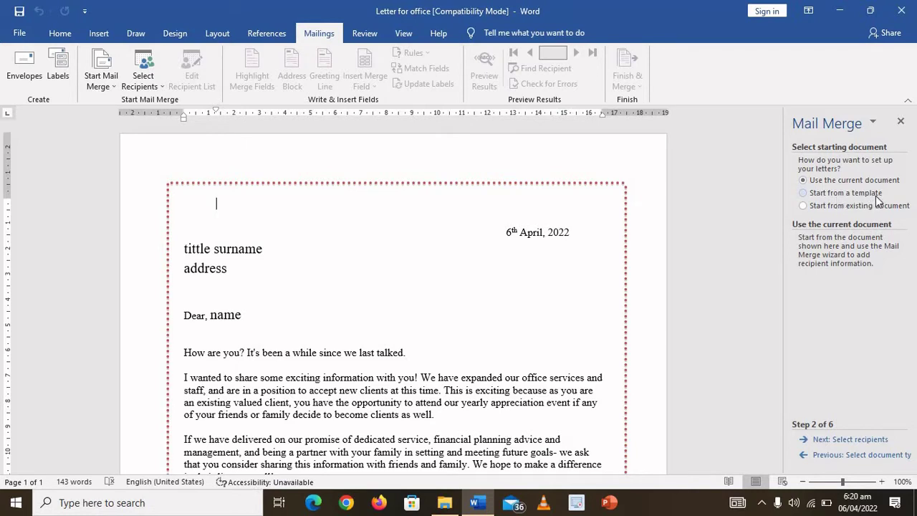
{"action": "left_click", "coordinate": [844, 441]}
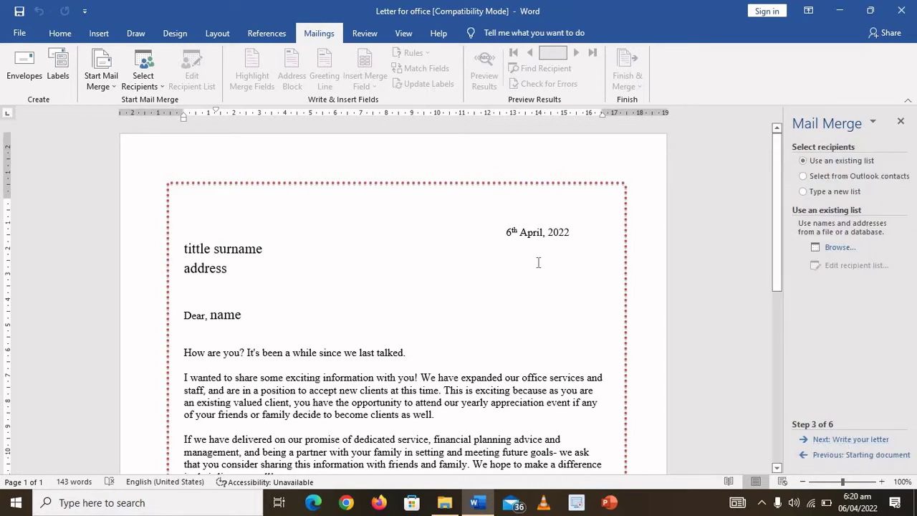
Use Sheet1$ of the office address list workbook as the existing recipient list.
{"action": "left_click", "coordinate": [161, 86]}
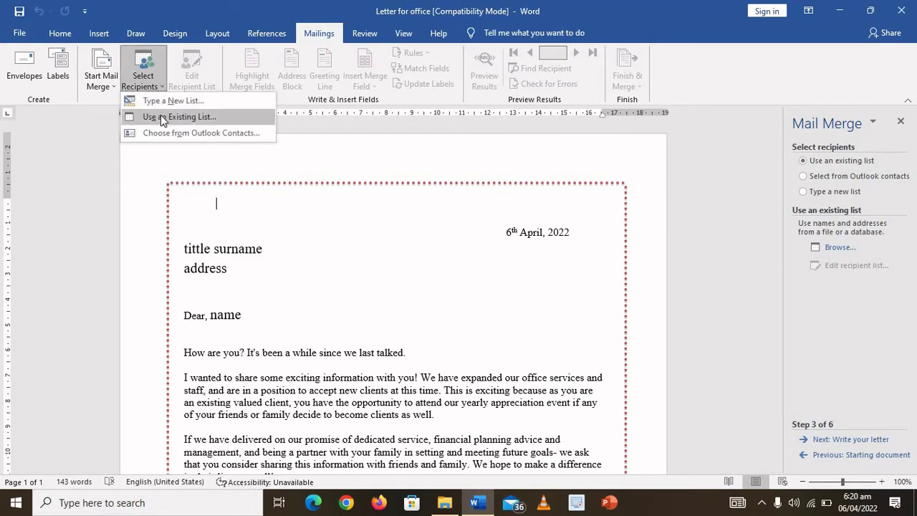
{"action": "left_click", "coordinate": [162, 117]}
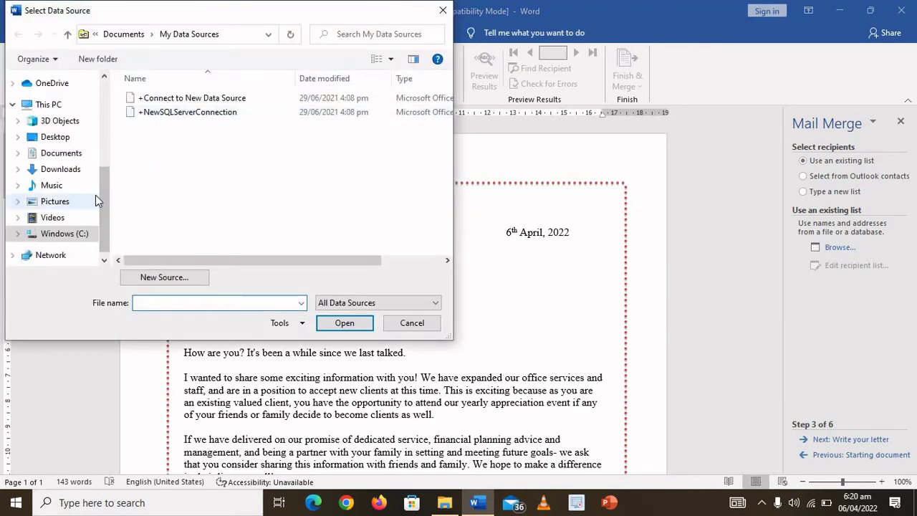
{"action": "scroll", "coordinate": [105, 198], "scroll_direction": "up", "scroll_amount": 3}
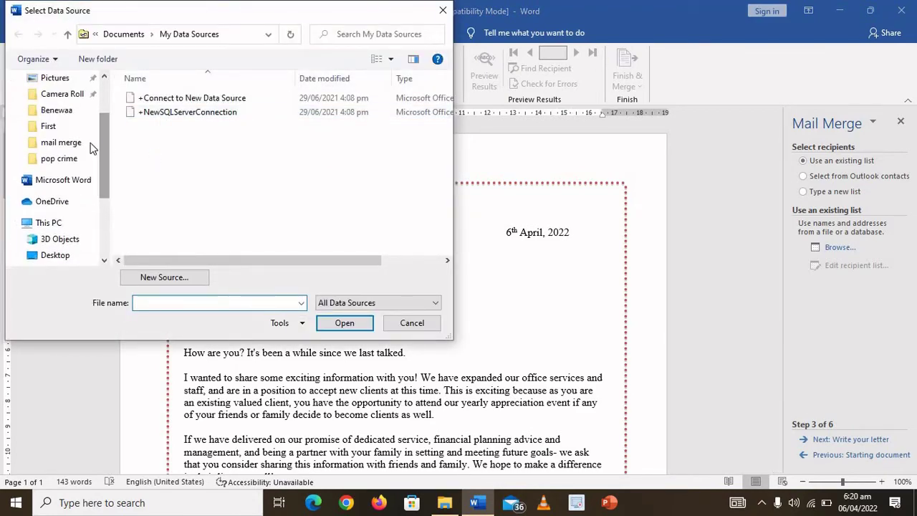
{"action": "left_click", "coordinate": [73, 144]}
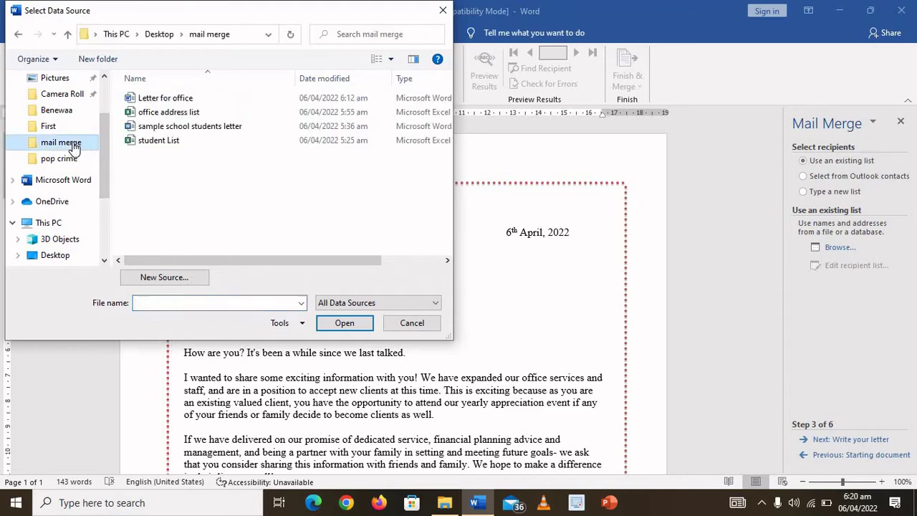
{"action": "double_click", "coordinate": [167, 113]}
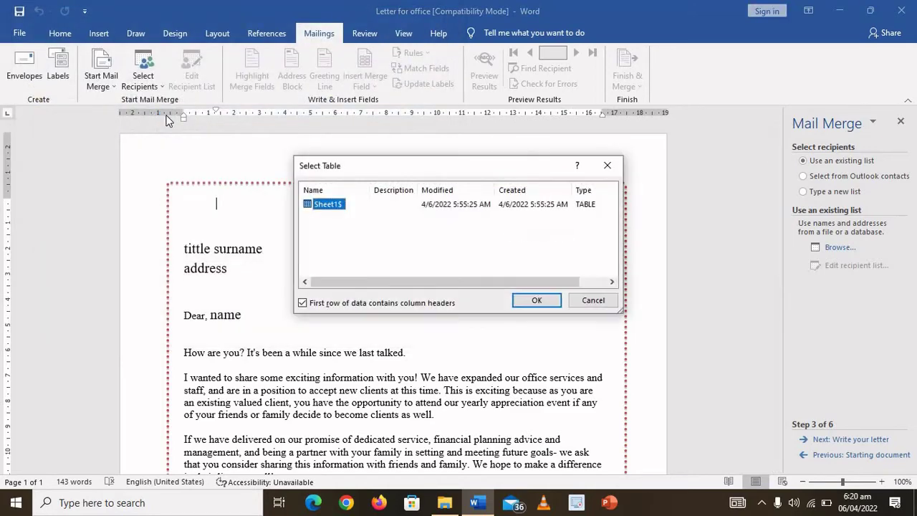
{"action": "left_click", "coordinate": [537, 301]}
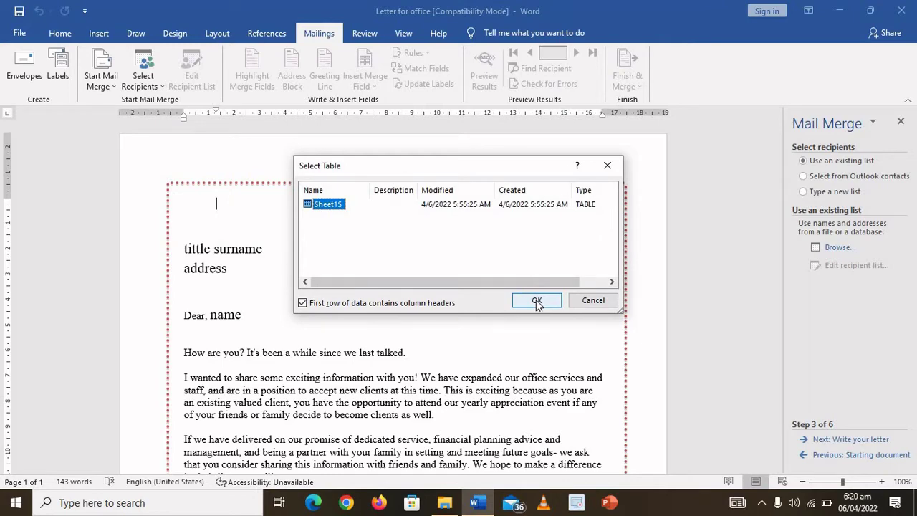
{"action": "left_click", "coordinate": [537, 302]}
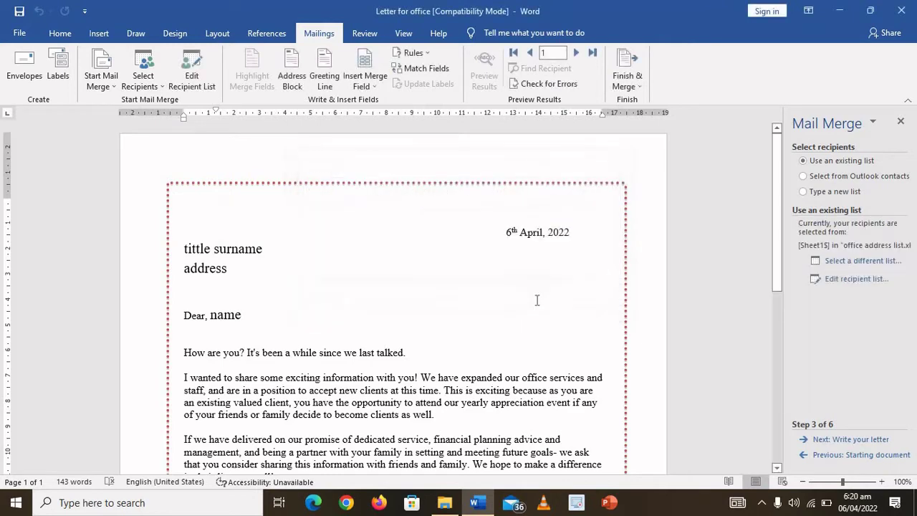
Advance to writing the letter and replace the title placeholder with the «Title_» field.
{"action": "left_click", "coordinate": [848, 440]}
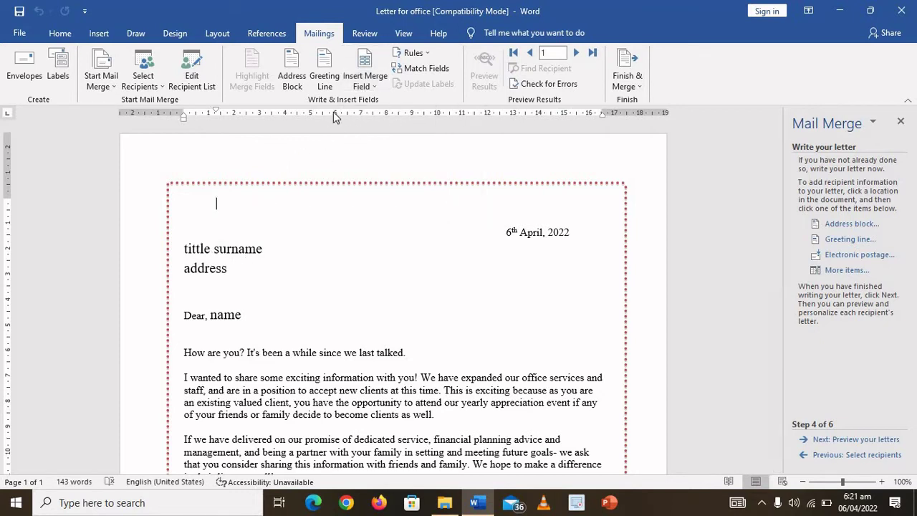
{"action": "left_click", "coordinate": [364, 82]}
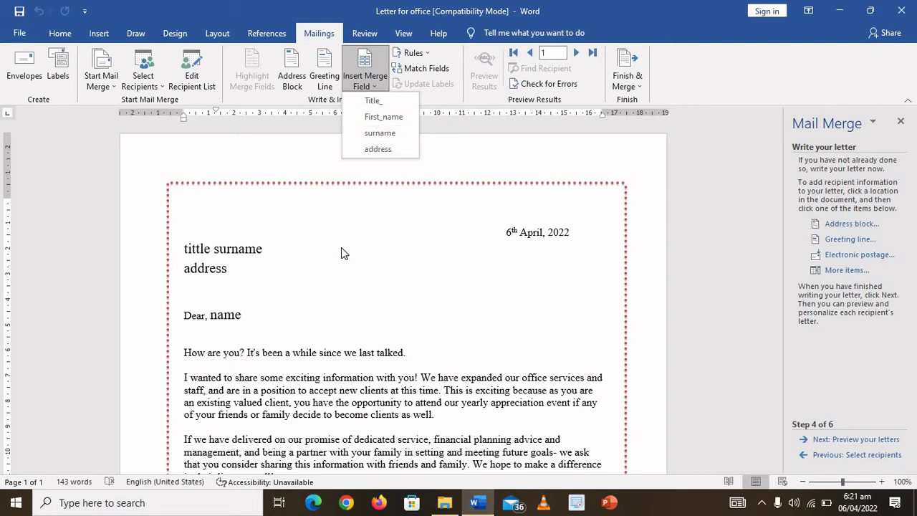
{"action": "left_click", "coordinate": [245, 266]}
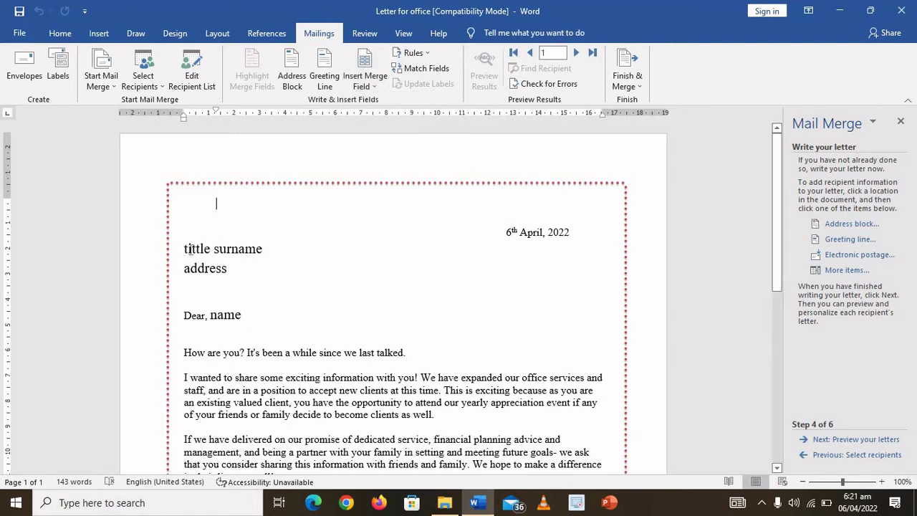
{"action": "double_click", "coordinate": [190, 249]}
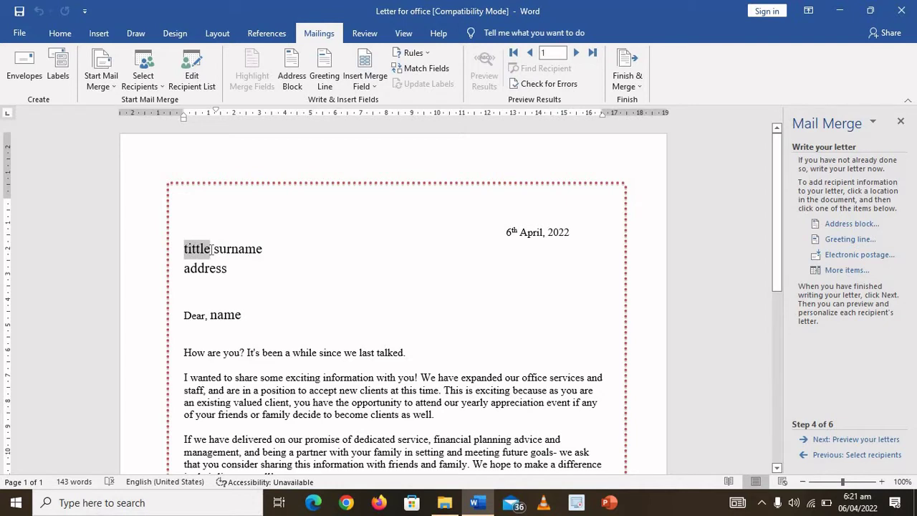
{"action": "left_click", "coordinate": [371, 86]}
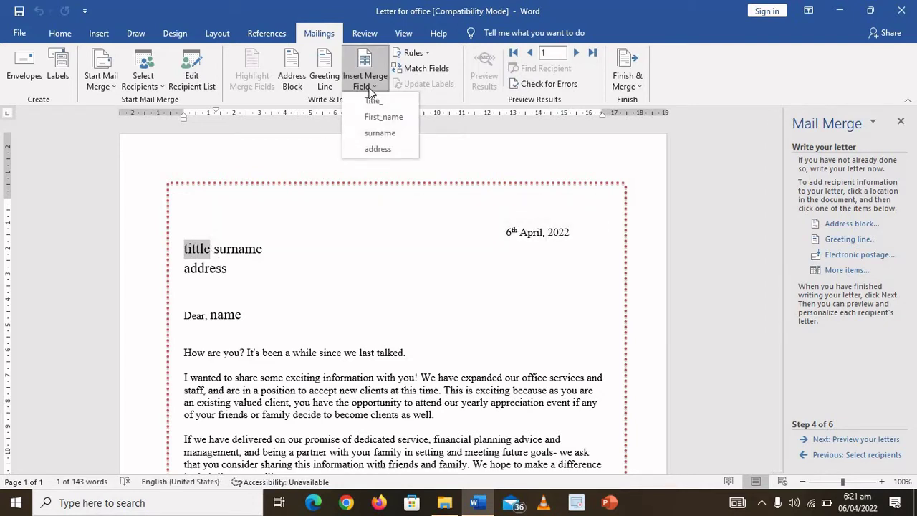
{"action": "left_click", "coordinate": [371, 101]}
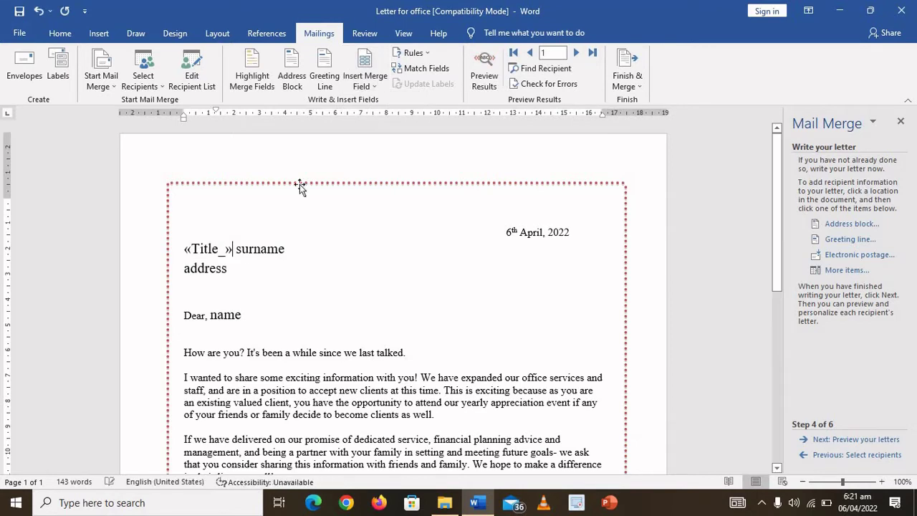
Replace the surname and address placeholders with «surname» and «address» merge fields.
{"action": "left_click_drag", "start_coordinate": [237, 248], "coordinate": [286, 249]}
{"action": "left_click", "coordinate": [373, 87]}
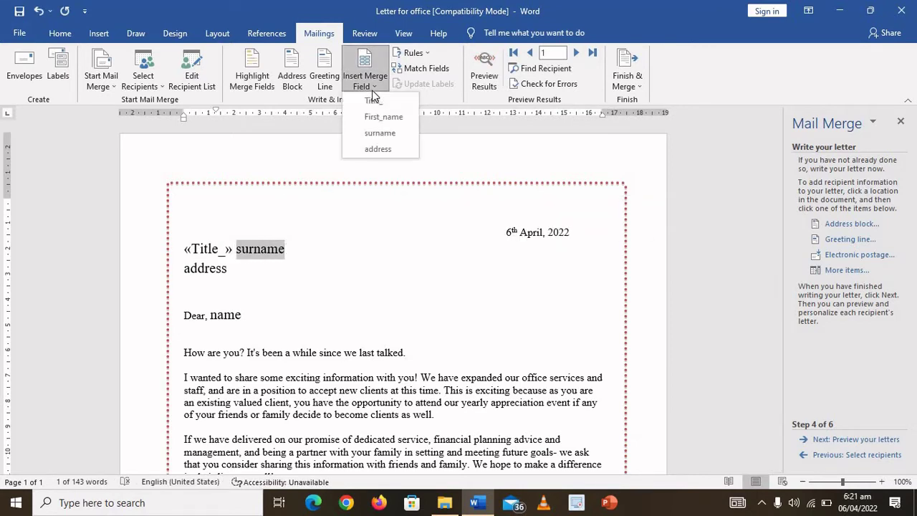
{"action": "left_click", "coordinate": [372, 135]}
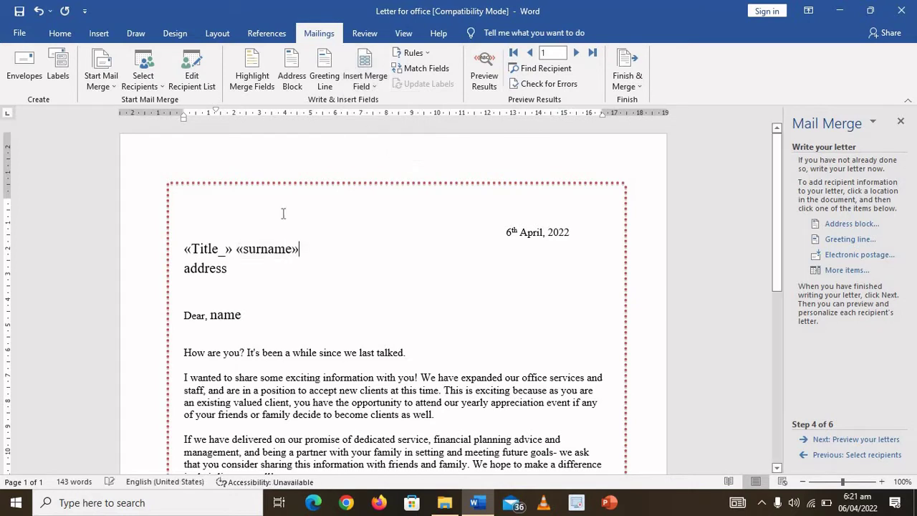
{"action": "left_click_drag", "start_coordinate": [185, 271], "coordinate": [232, 268]}
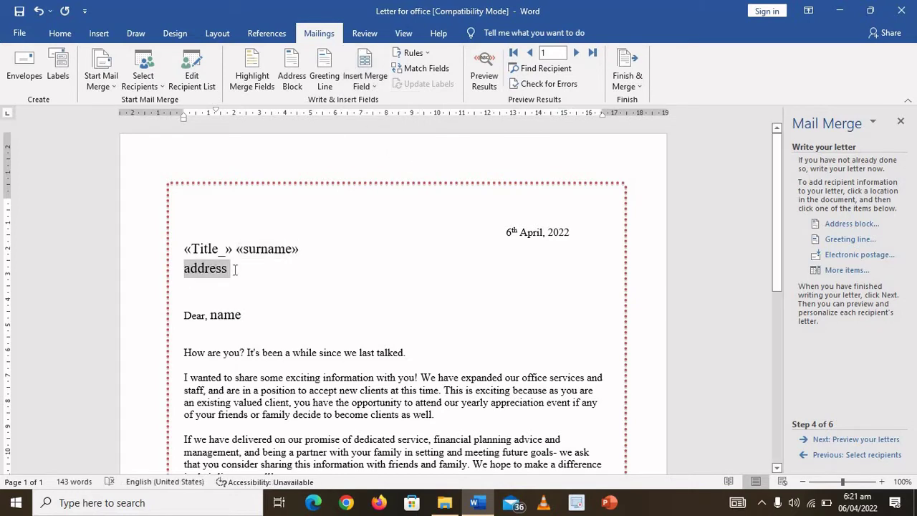
{"action": "left_click", "coordinate": [377, 87]}
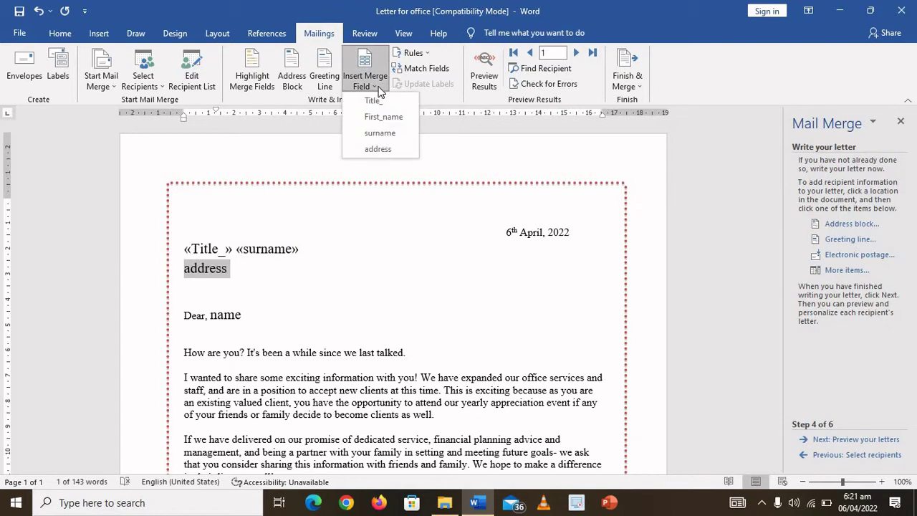
{"action": "left_click", "coordinate": [377, 149]}
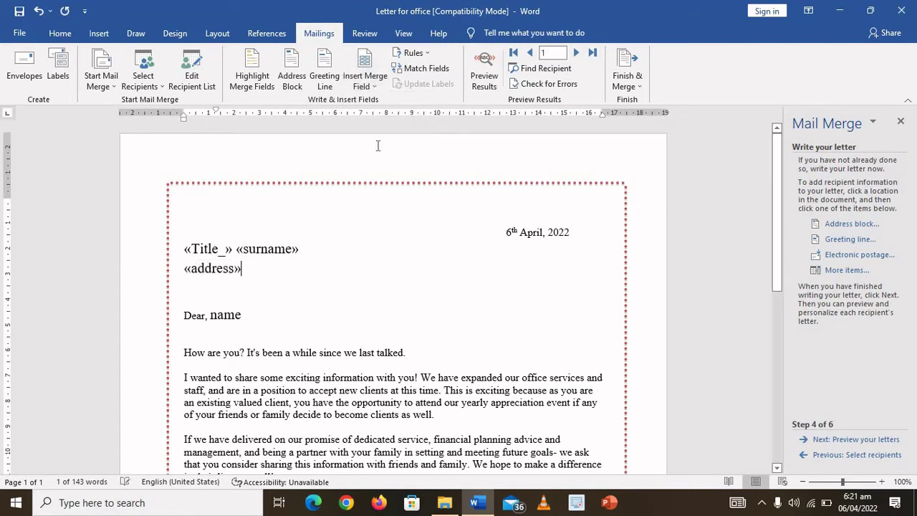
Replace the name after Dear with the «First_name» merge field.
{"action": "left_click", "coordinate": [211, 315]}
{"action": "double_click", "coordinate": [228, 316]}
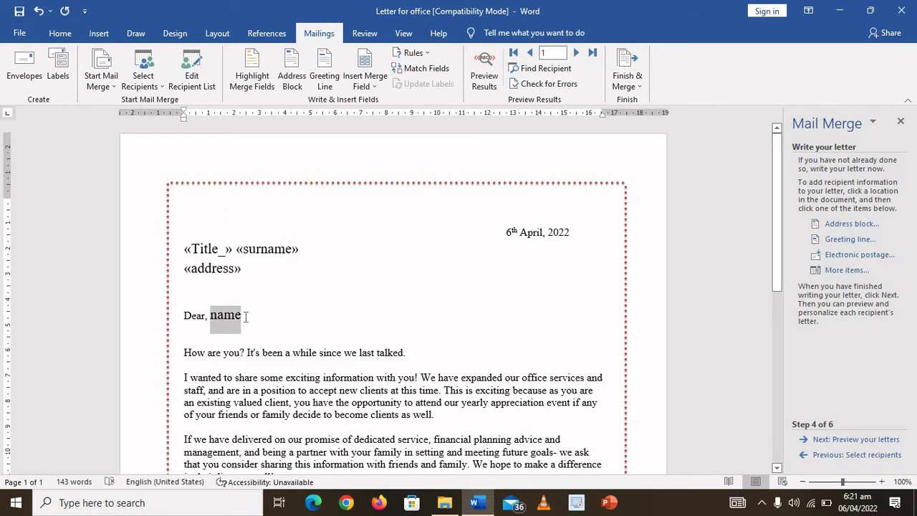
{"action": "left_click", "coordinate": [376, 83]}
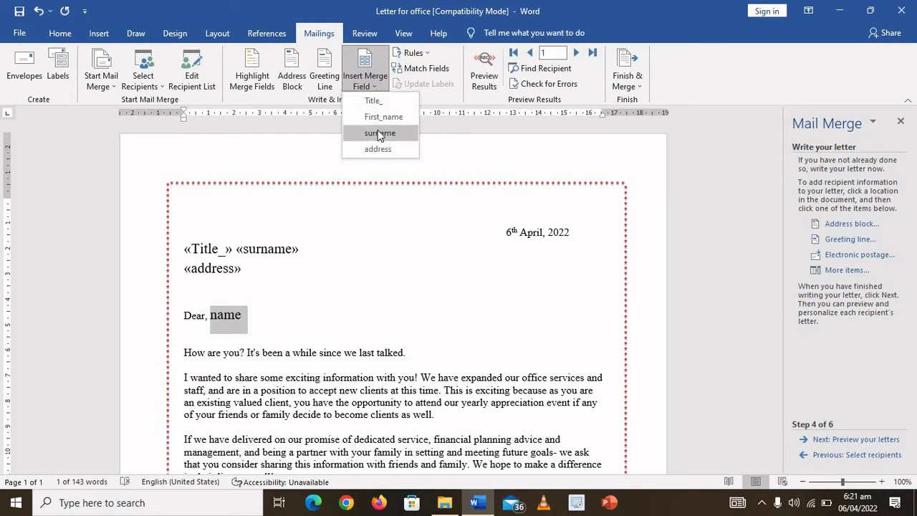
{"action": "left_click", "coordinate": [384, 117]}
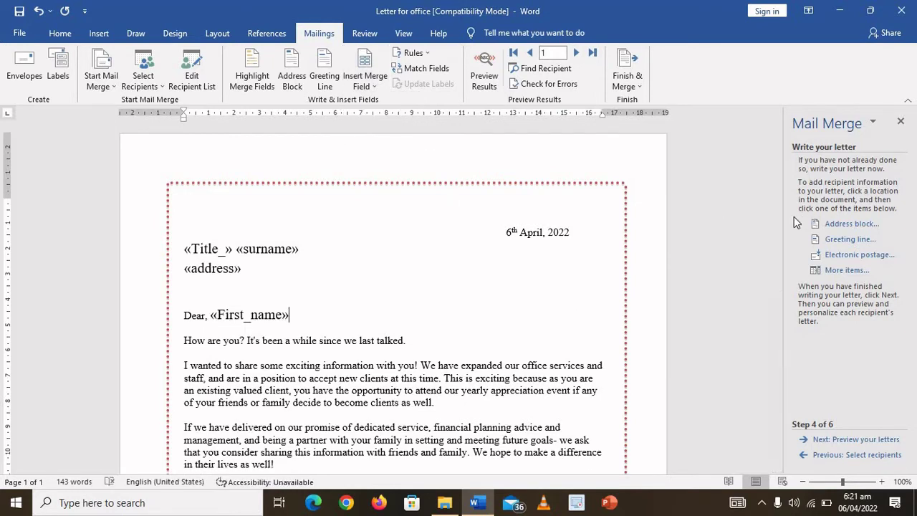
{"action": "scroll", "coordinate": [778, 222], "scroll_direction": "down", "scroll_amount": 3}
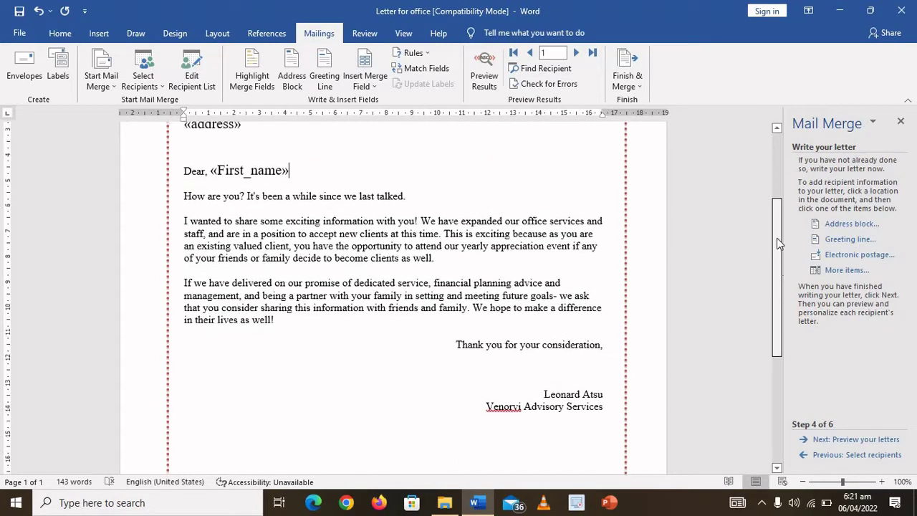
{"action": "scroll", "coordinate": [777, 238], "scroll_direction": "up", "scroll_amount": 3}
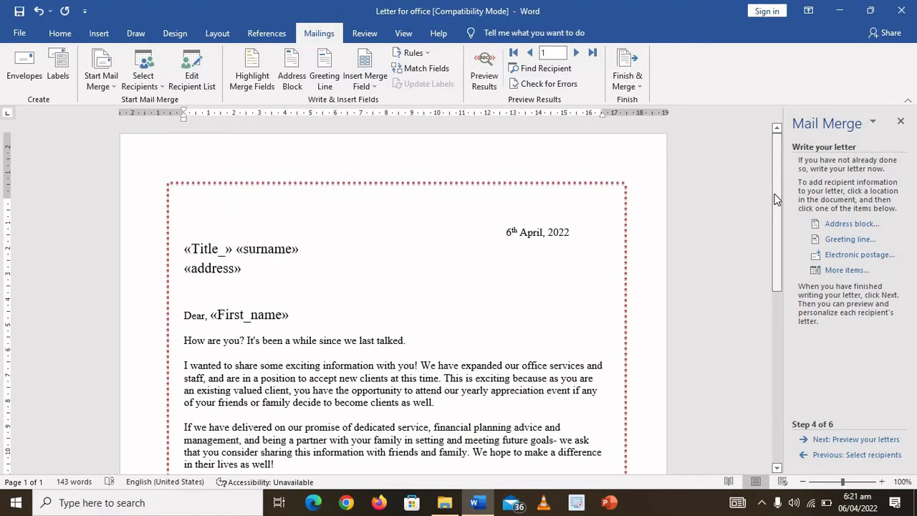
Preview the letter with recipient 1's data and advance to Complete the merge.
{"action": "left_click", "coordinate": [848, 442]}
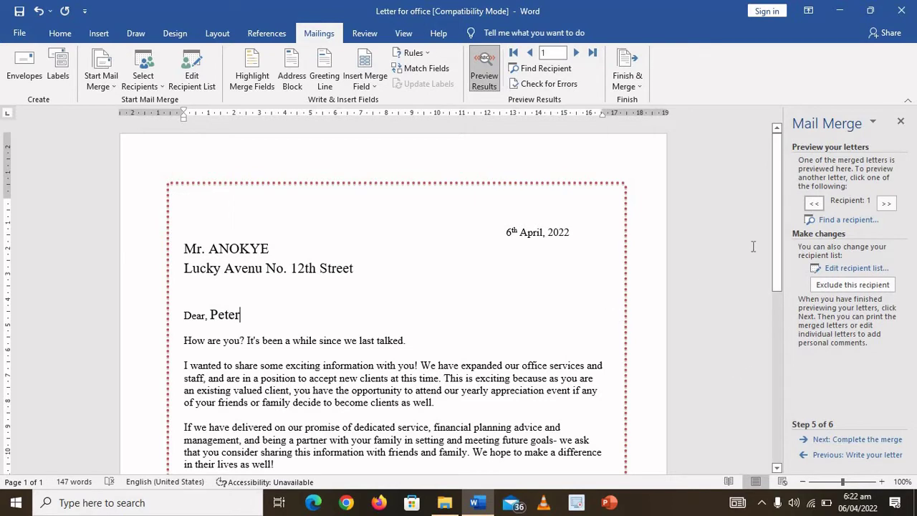
{"action": "left_click_drag", "start_coordinate": [778, 225], "coordinate": [770, 260]}
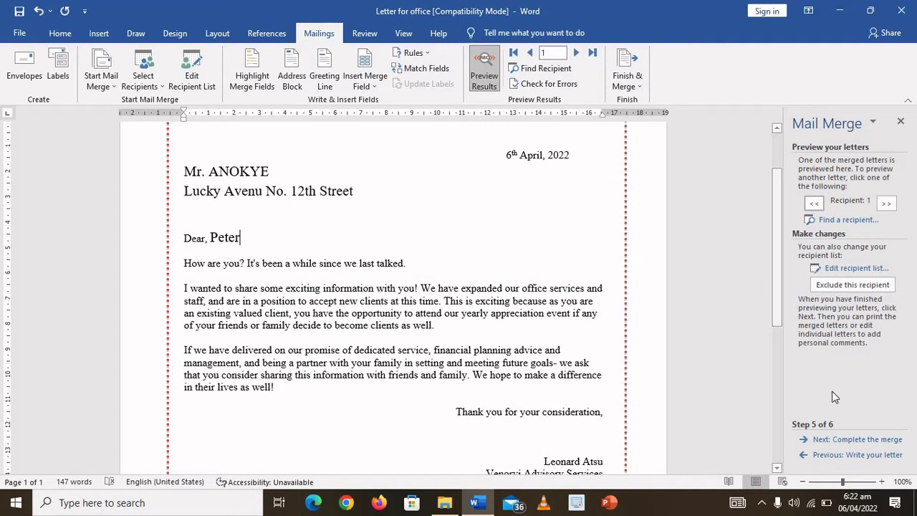
{"action": "left_click", "coordinate": [864, 440]}
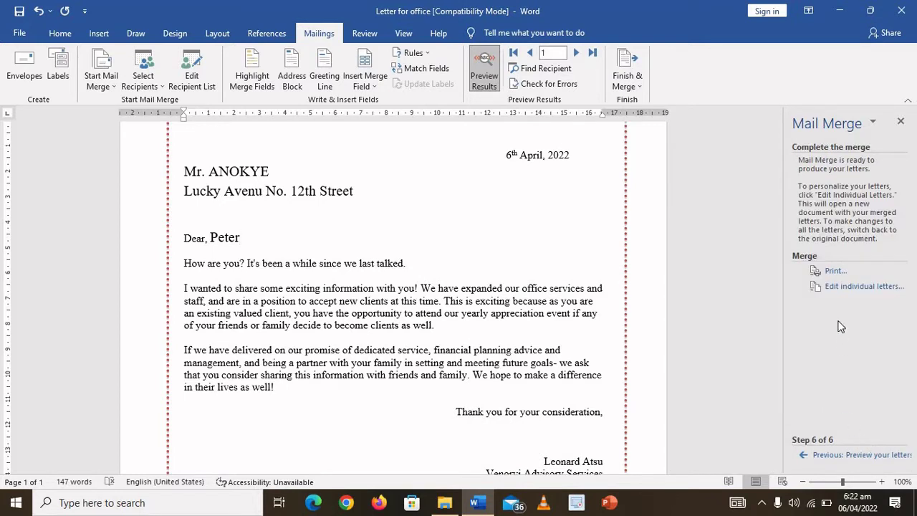
Merge all records into a new Letters1 document, review its three pages, then minimize it.
{"action": "left_click", "coordinate": [846, 286]}
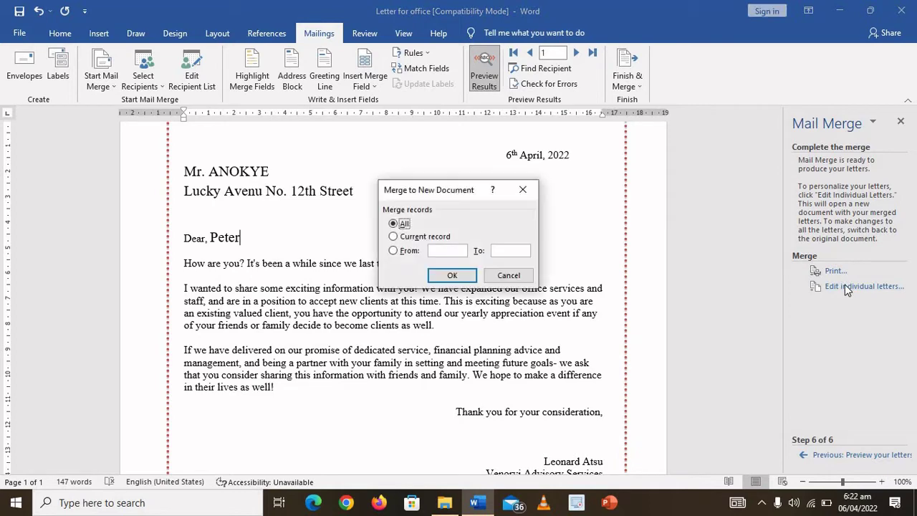
{"action": "left_click", "coordinate": [463, 276]}
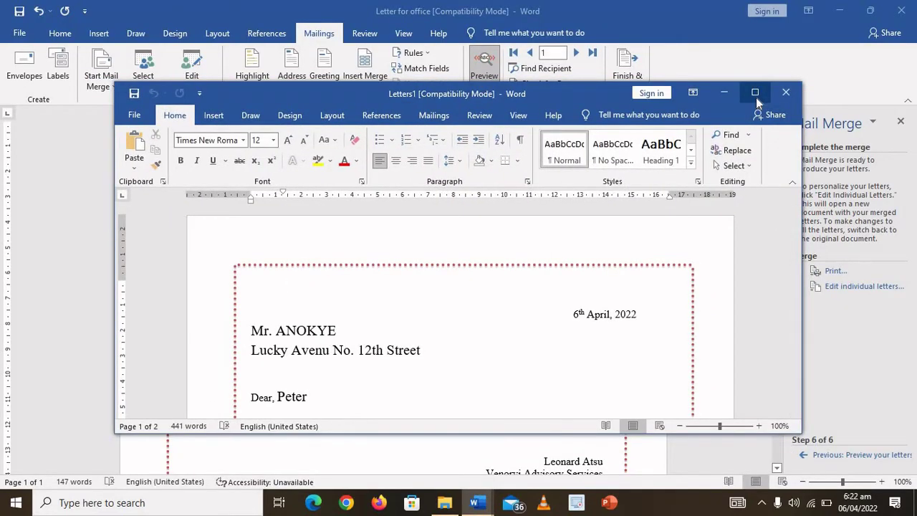
{"action": "left_click", "coordinate": [760, 96]}
{"action": "mouse_move", "coordinate": [914, 157]}
{"action": "left_mouse_down"}
{"action": "mouse_move", "coordinate": [913, 415]}
{"action": "mouse_move", "coordinate": [905, 6]}
{"action": "left_mouse_up"}
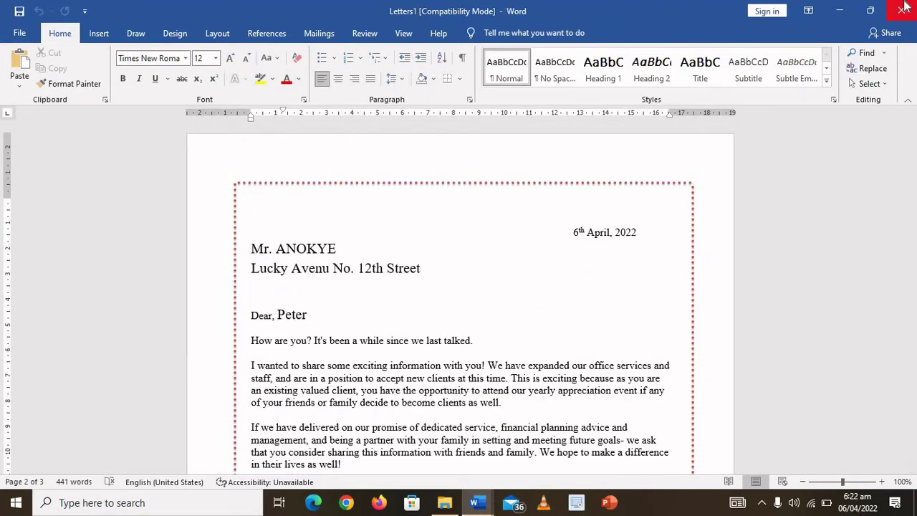
{"action": "left_click", "coordinate": [841, 12]}
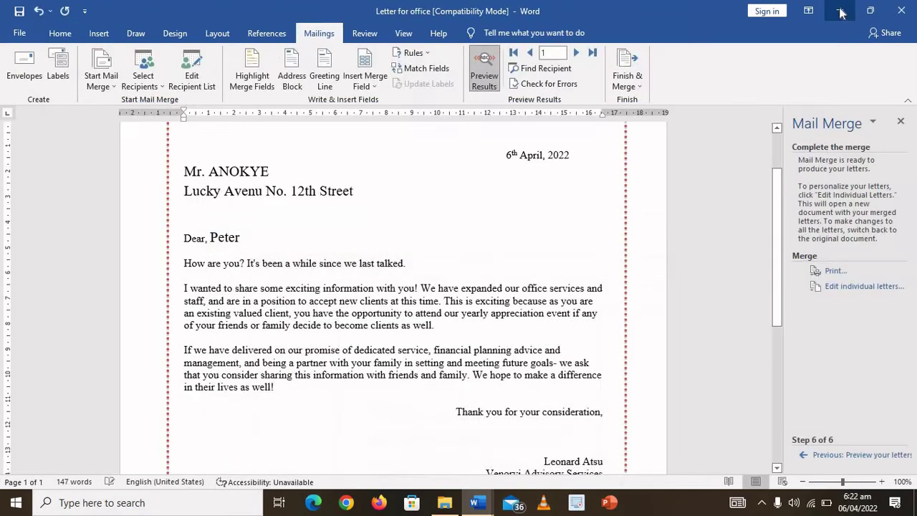
Minimize the office letter and open the sample school students letter.
{"action": "left_click", "coordinate": [841, 12]}
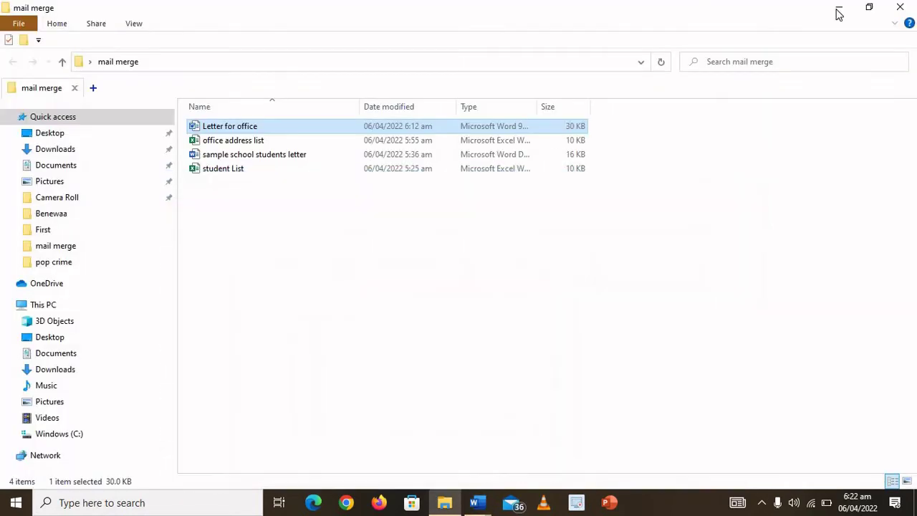
{"action": "double_click", "coordinate": [316, 157]}
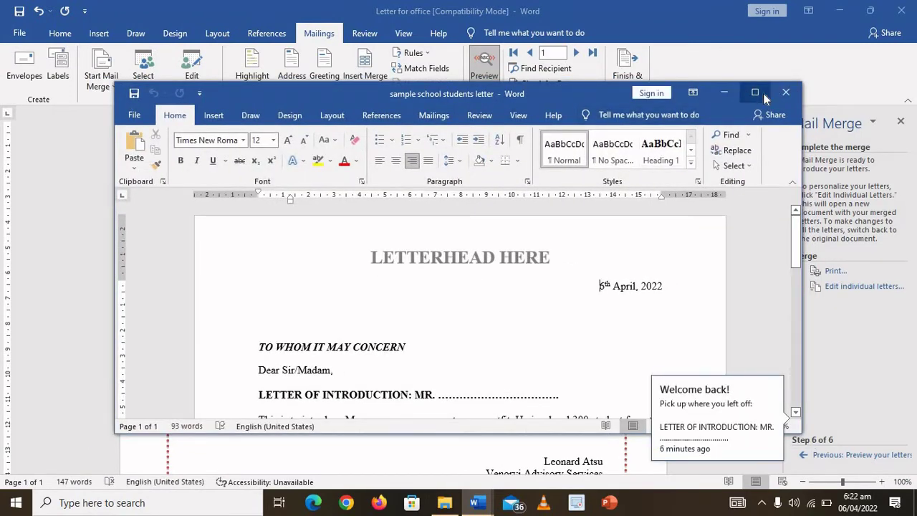
Maximize the students letter and run the Step-by-Step Mail Merge Wizard to step 3 (Select recipients).
{"action": "left_click", "coordinate": [756, 93]}
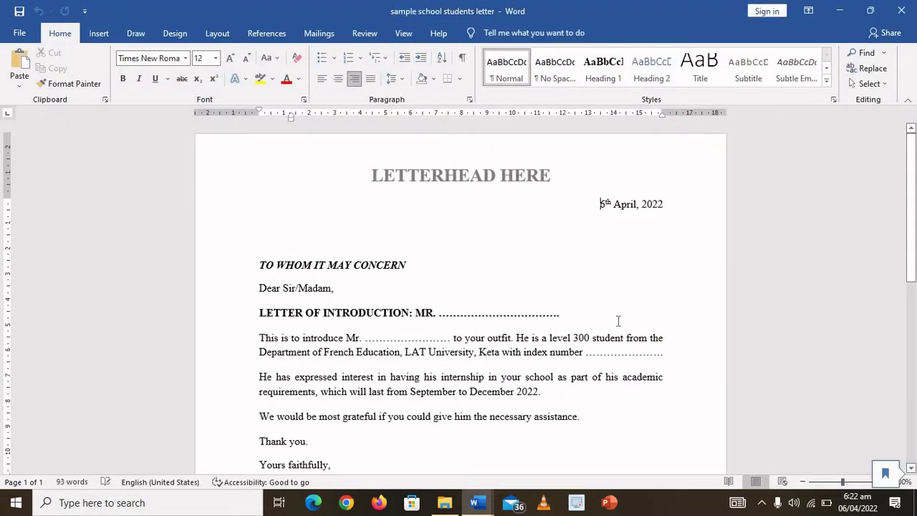
{"action": "left_click", "coordinate": [319, 33]}
{"action": "left_click", "coordinate": [109, 87]}
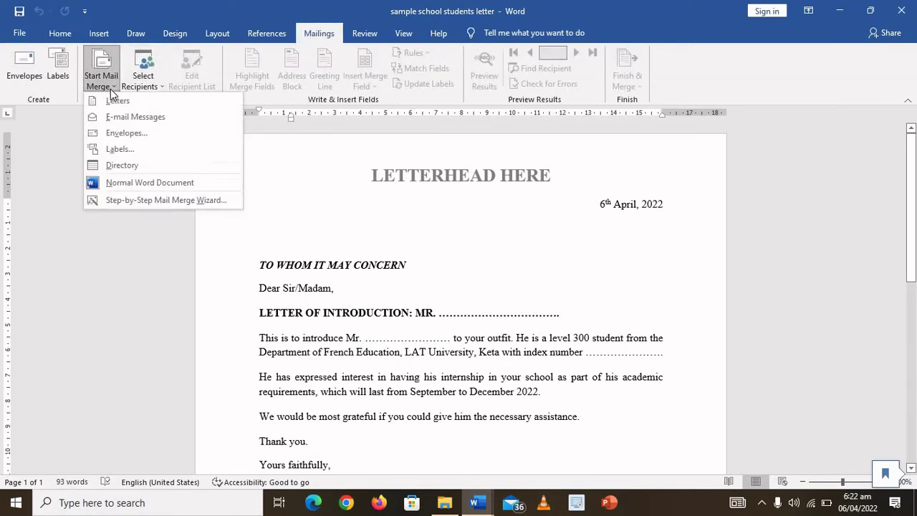
{"action": "left_click", "coordinate": [129, 200]}
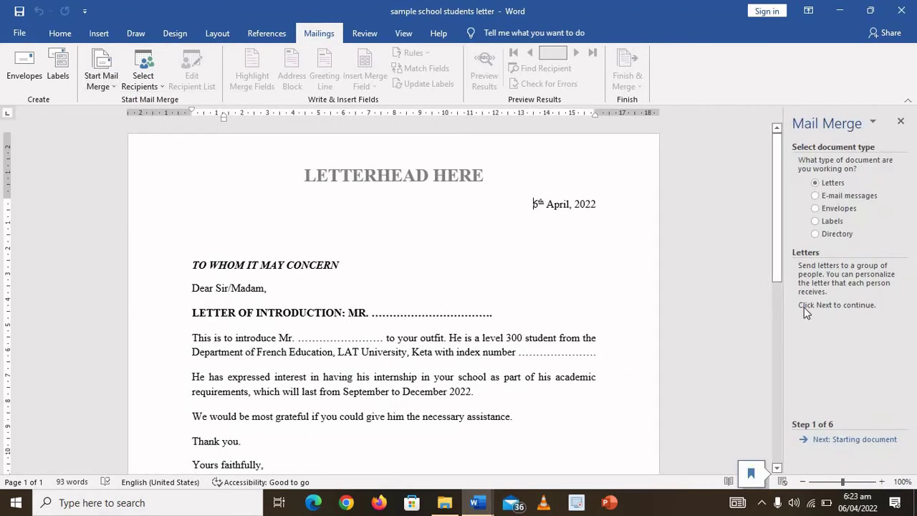
{"action": "left_click", "coordinate": [836, 441]}
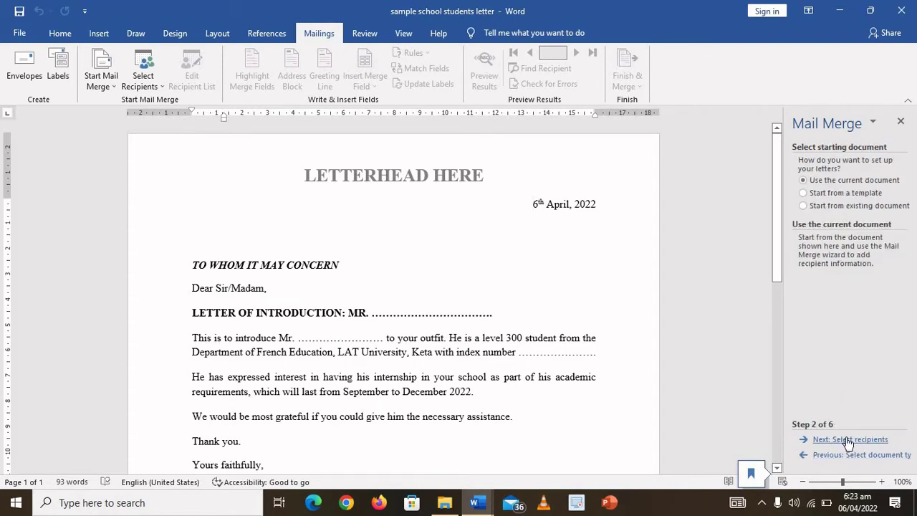
{"action": "left_click", "coordinate": [847, 440]}
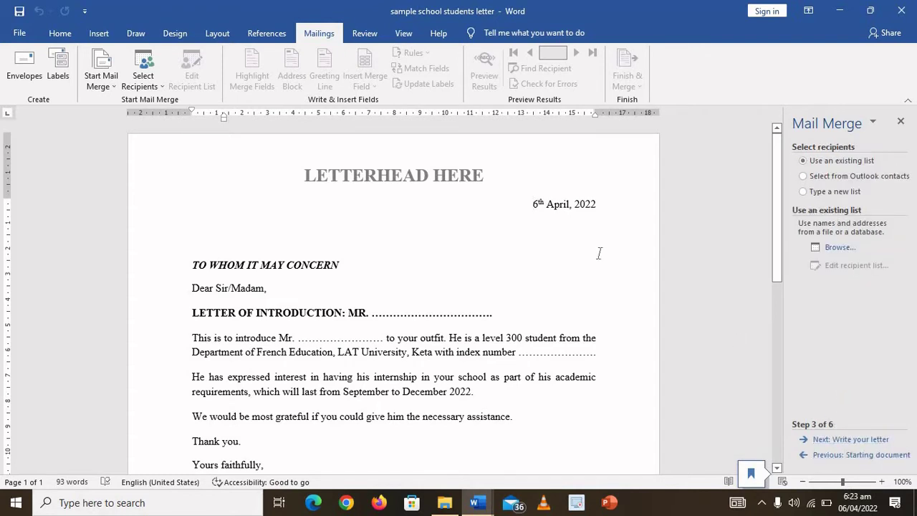
Use Sheet1$ of the student List workbook as the recipient list and advance to Write your letter.
{"action": "left_click", "coordinate": [158, 86]}
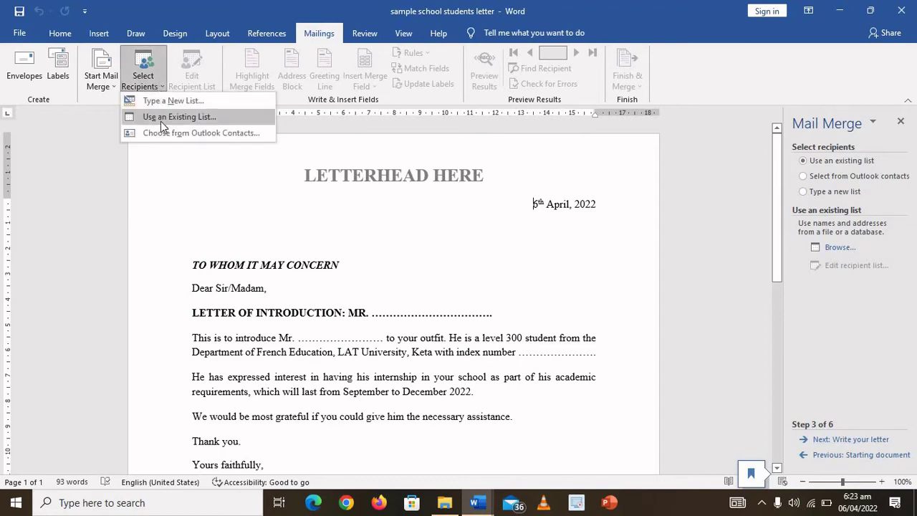
{"action": "left_click", "coordinate": [161, 117]}
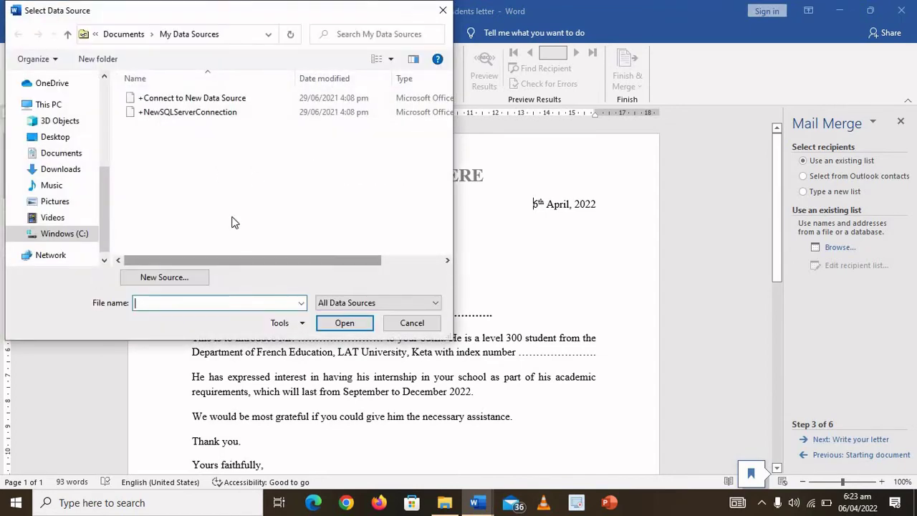
{"action": "scroll", "coordinate": [58, 179], "scroll_direction": "up", "scroll_amount": 4}
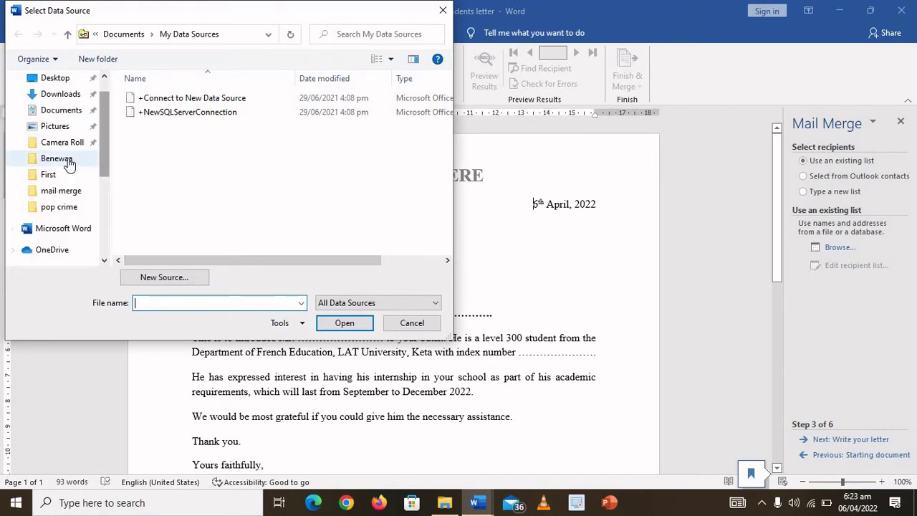
{"action": "left_click", "coordinate": [50, 191]}
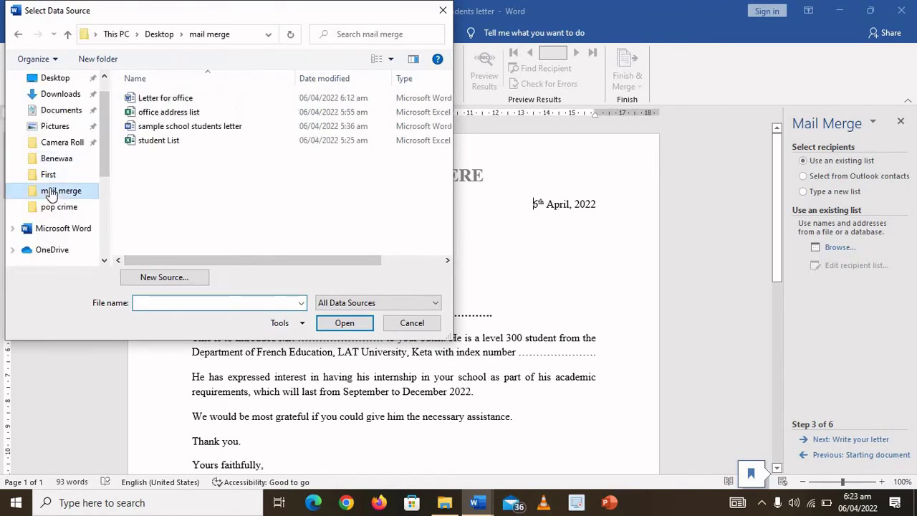
{"action": "left_click", "coordinate": [172, 141]}
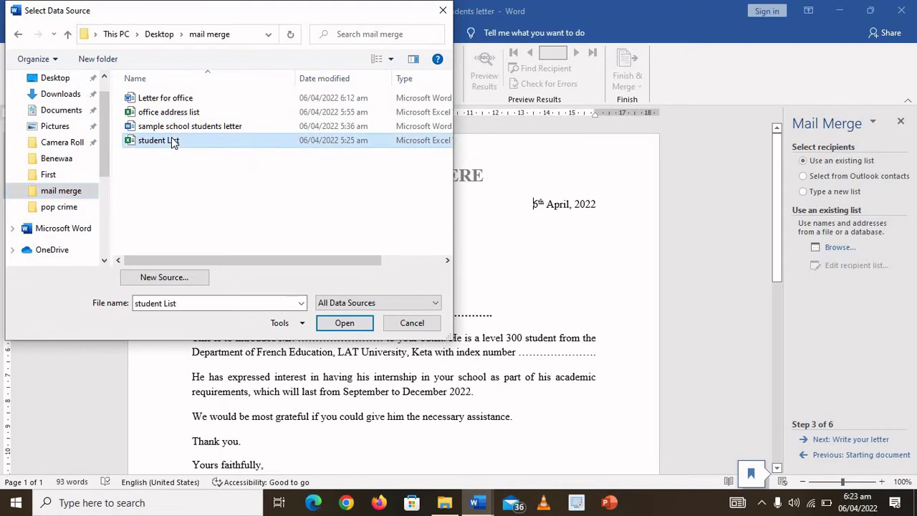
{"action": "double_click", "coordinate": [172, 141]}
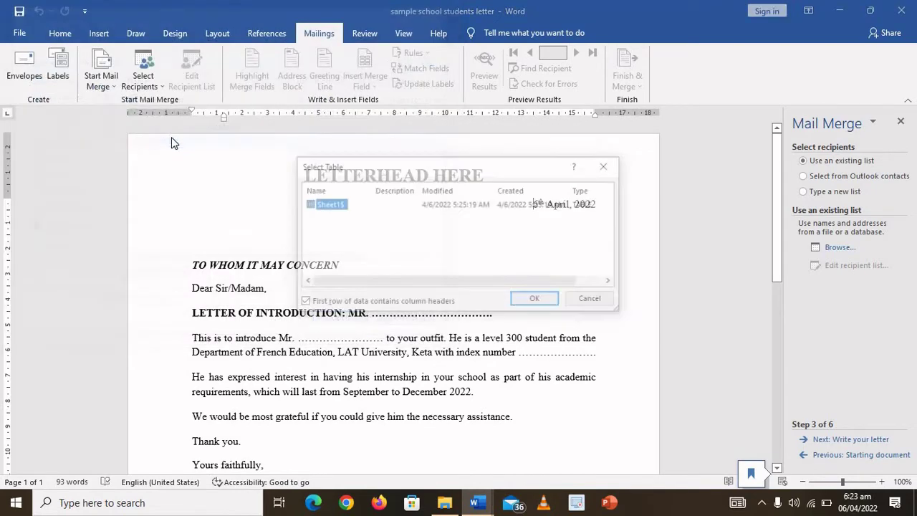
{"action": "left_click", "coordinate": [537, 301]}
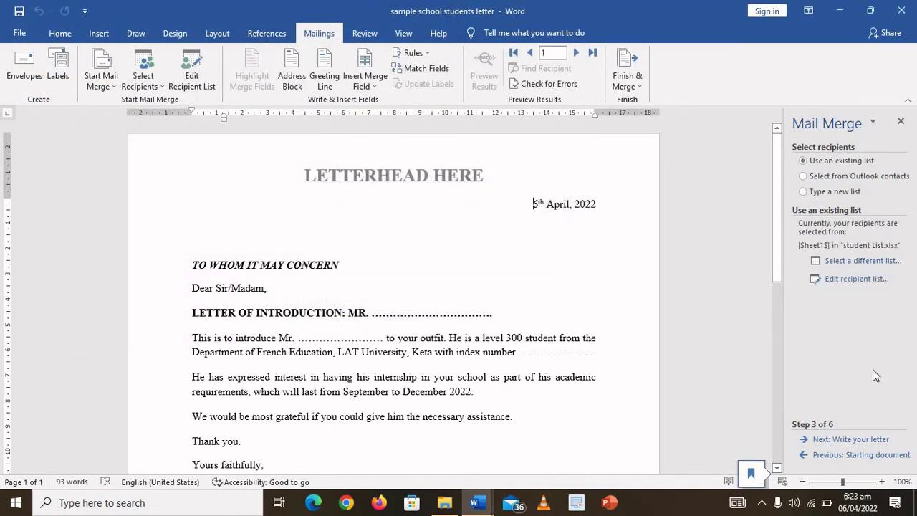
{"action": "left_click", "coordinate": [853, 440]}
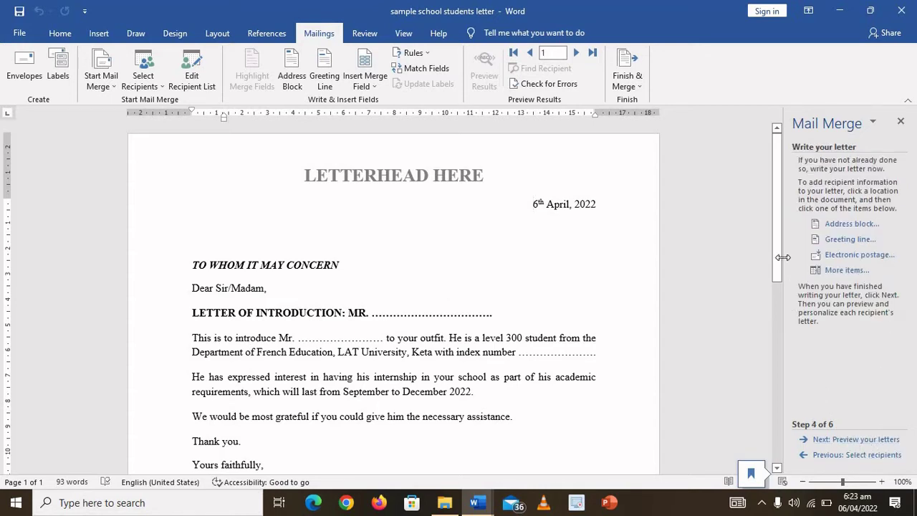
{"action": "left_click_drag", "start_coordinate": [777, 225], "coordinate": [776, 247]}
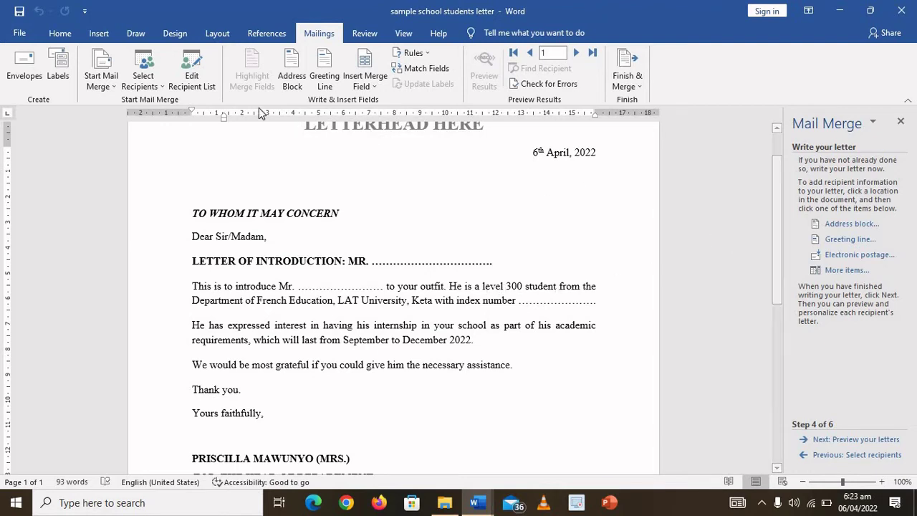
{"action": "left_click", "coordinate": [162, 86]}
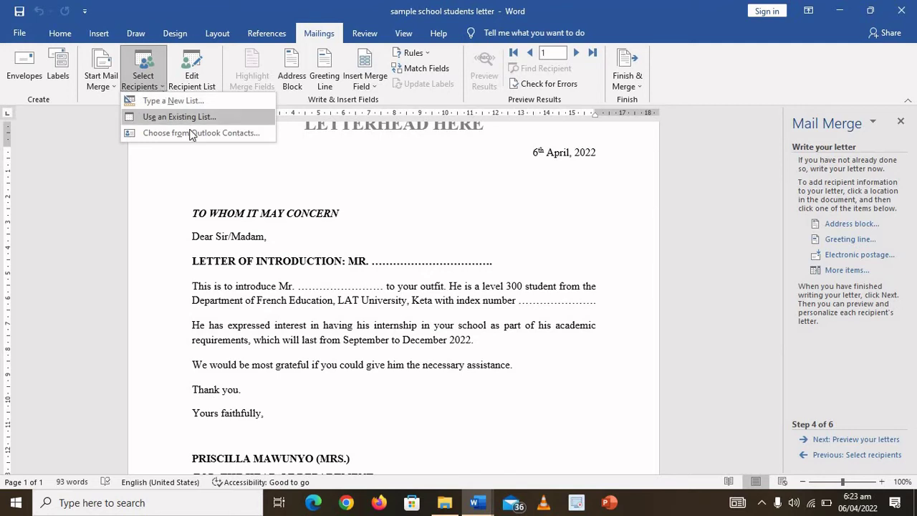
{"action": "left_click", "coordinate": [302, 268]}
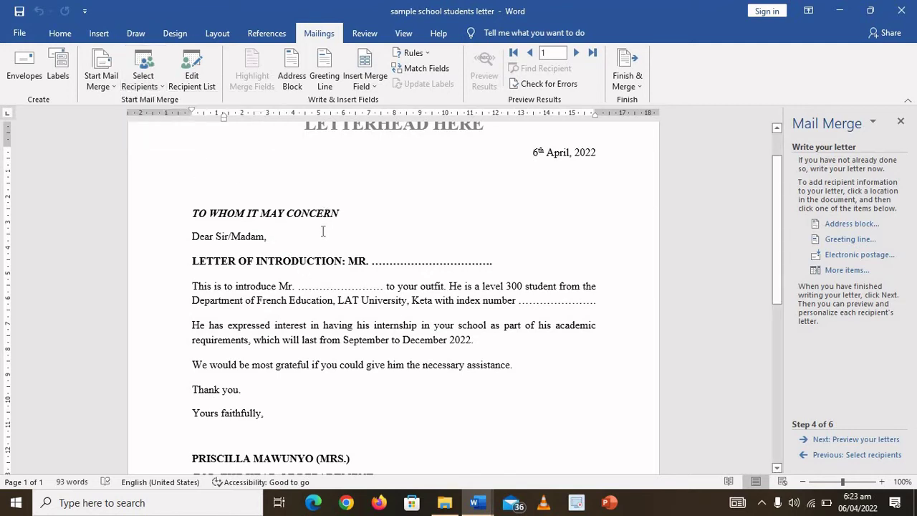
{"action": "left_click", "coordinate": [373, 262]}
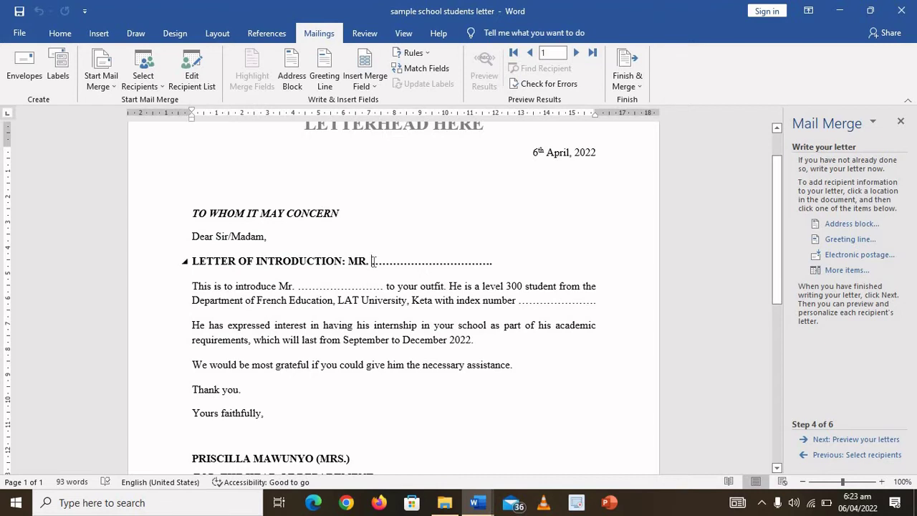
Insert NAME over the dotted blanks after MR. and Mr., and INDEX_NO over the blank after index number.
{"action": "left_click", "coordinate": [374, 86]}
{"action": "left_click", "coordinate": [372, 262]}
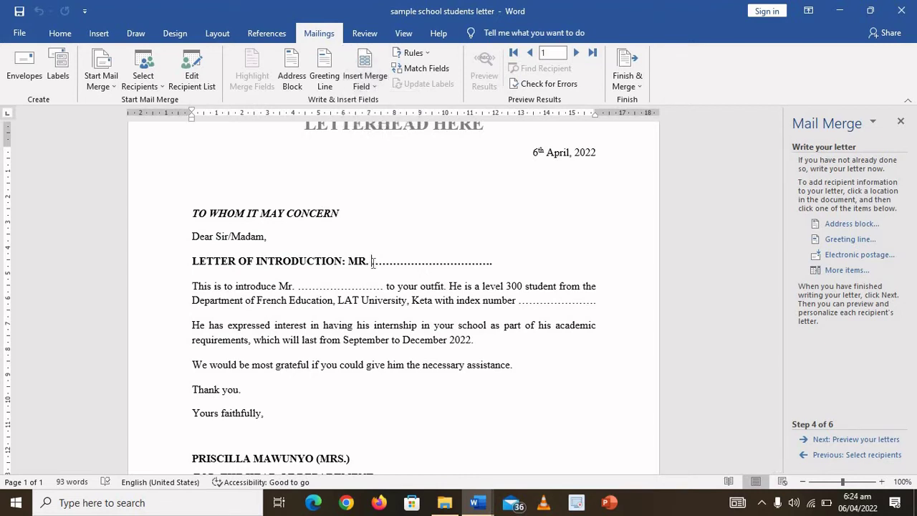
{"action": "left_click_drag", "start_coordinate": [373, 262], "coordinate": [493, 263]}
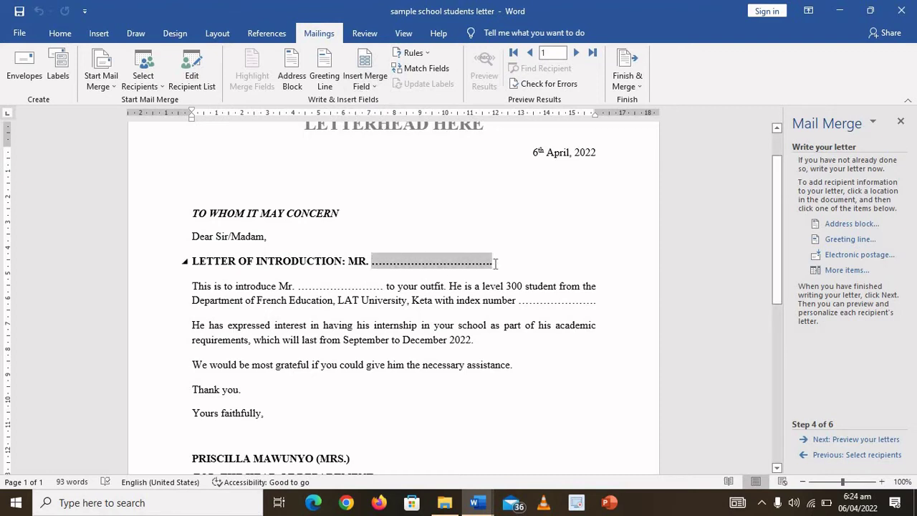
{"action": "left_click", "coordinate": [373, 84]}
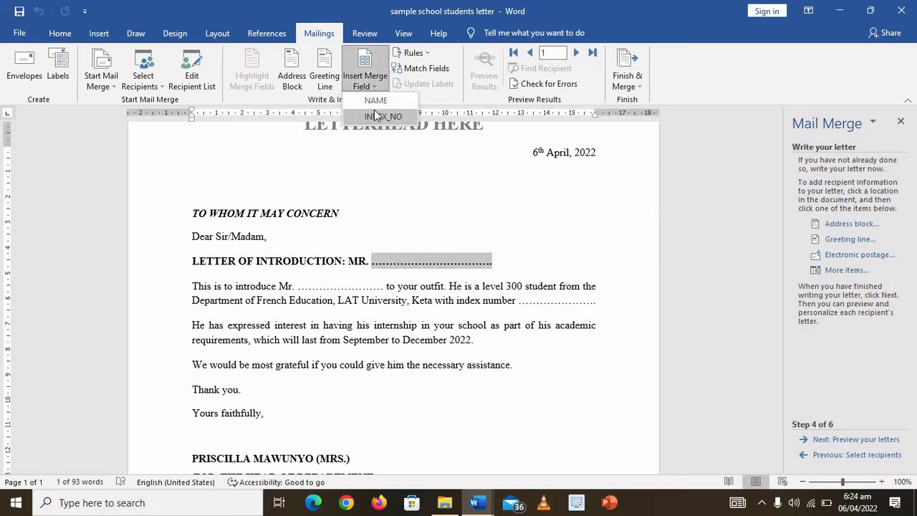
{"action": "left_click", "coordinate": [375, 101]}
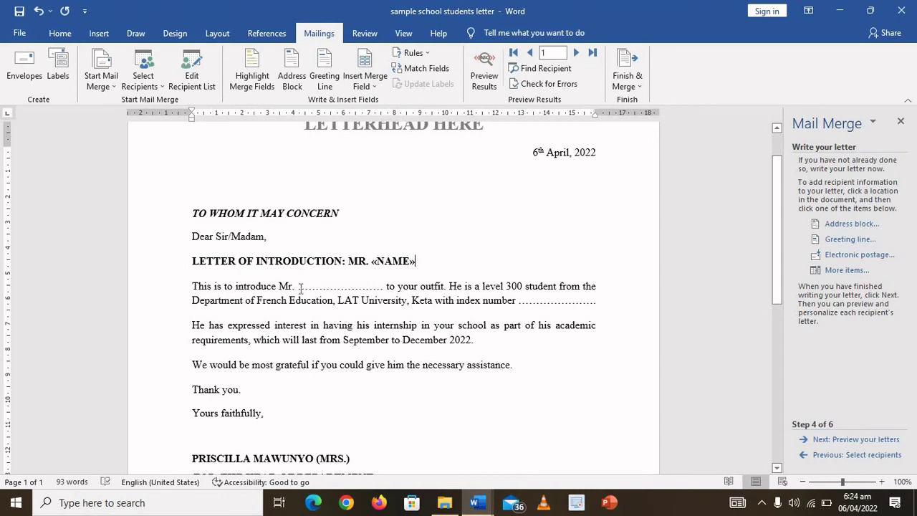
{"action": "left_click_drag", "start_coordinate": [298, 286], "coordinate": [385, 289]}
{"action": "left_click", "coordinate": [378, 84]}
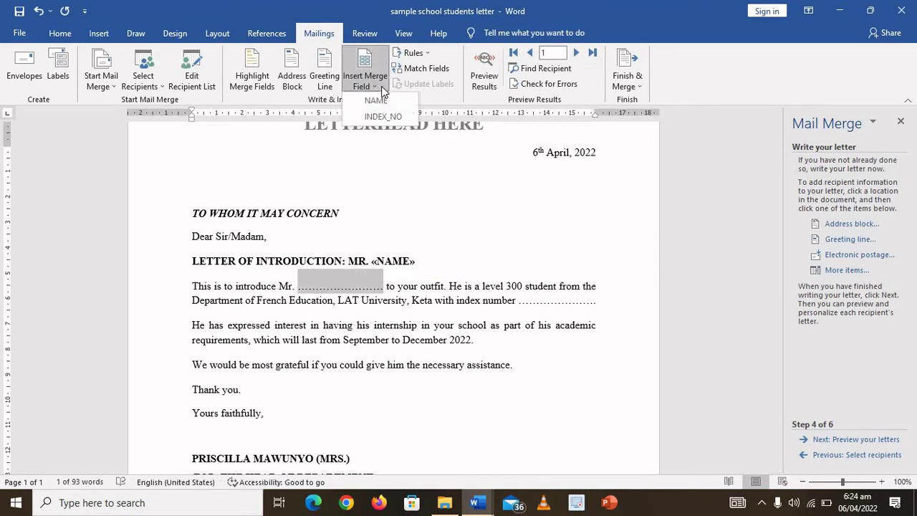
{"action": "left_click", "coordinate": [376, 104]}
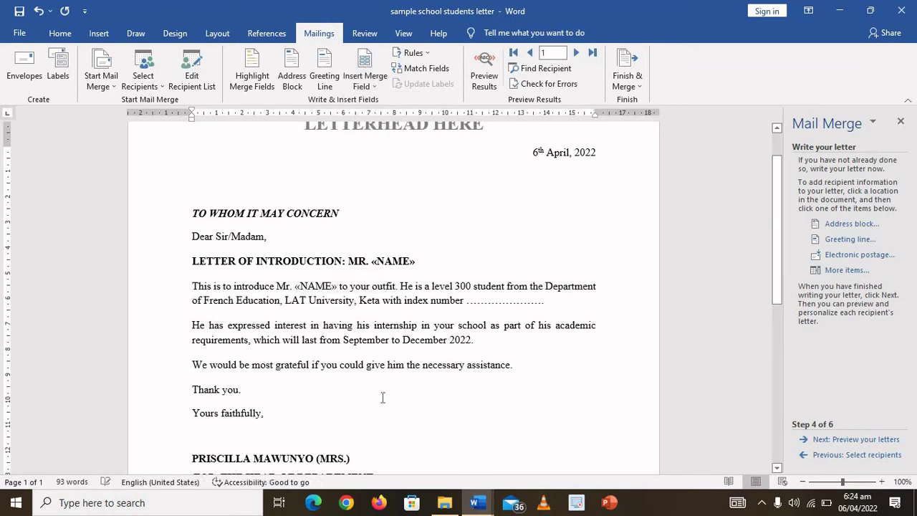
{"action": "left_click_drag", "start_coordinate": [467, 301], "coordinate": [546, 301]}
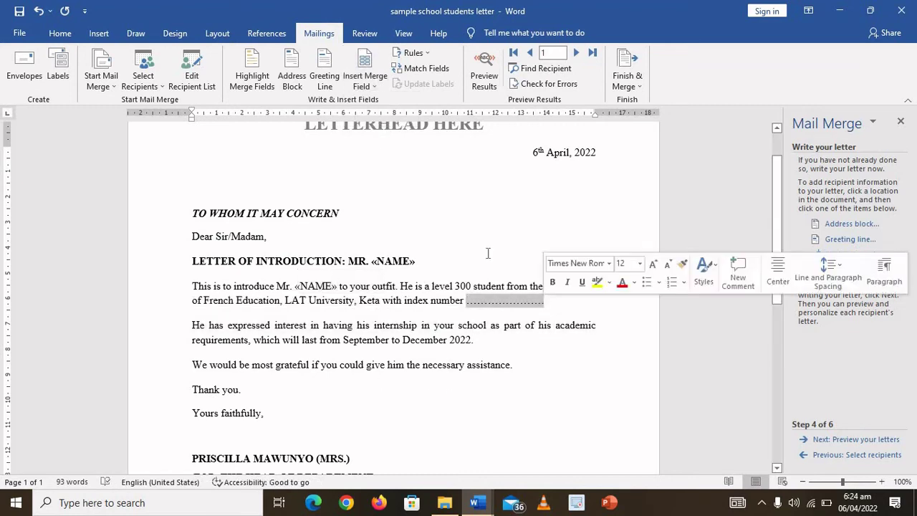
{"action": "left_click", "coordinate": [371, 86]}
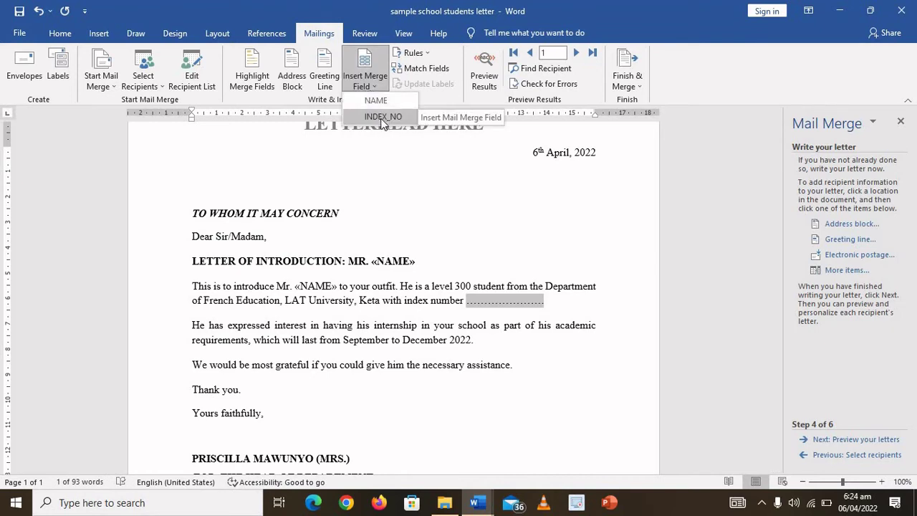
{"action": "left_click", "coordinate": [382, 117]}
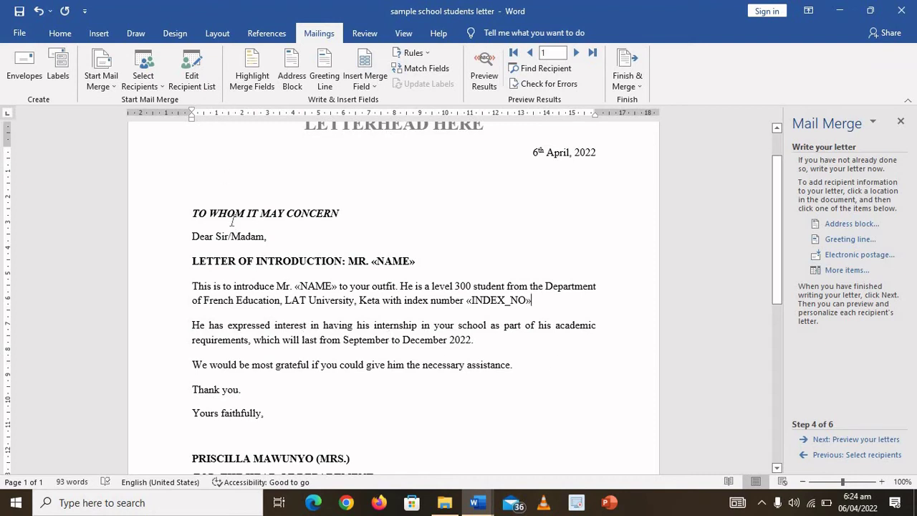
Untick the second, fourth, seventh and last students in Mail Merge Recipients and confirm.
{"action": "left_click", "coordinate": [202, 87]}
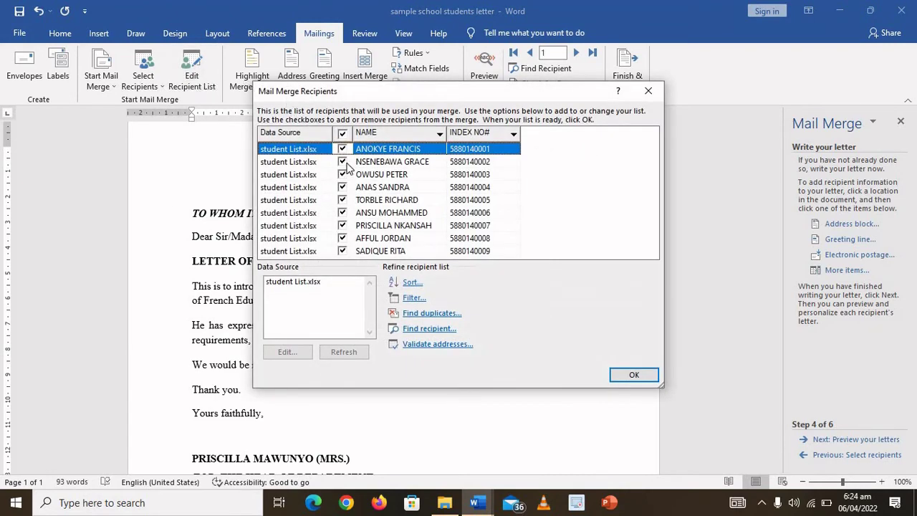
{"action": "left_click", "coordinate": [343, 162]}
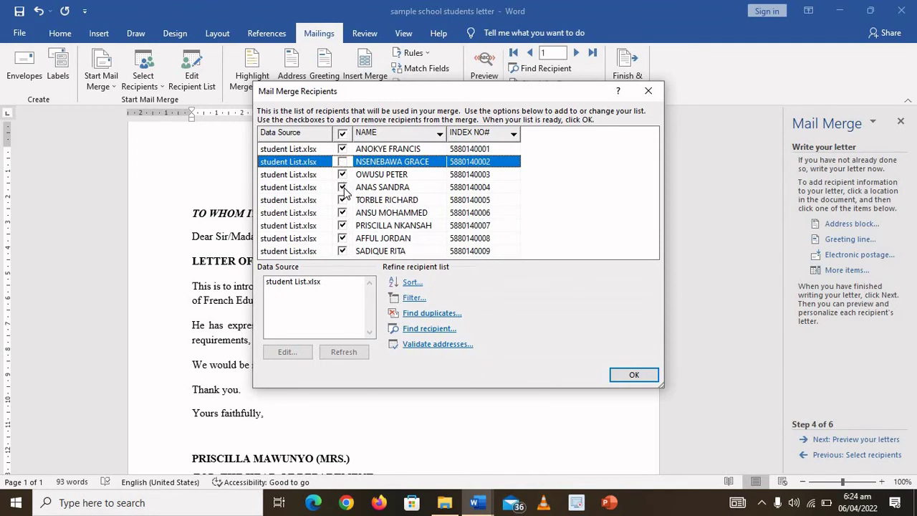
{"action": "left_click", "coordinate": [342, 187]}
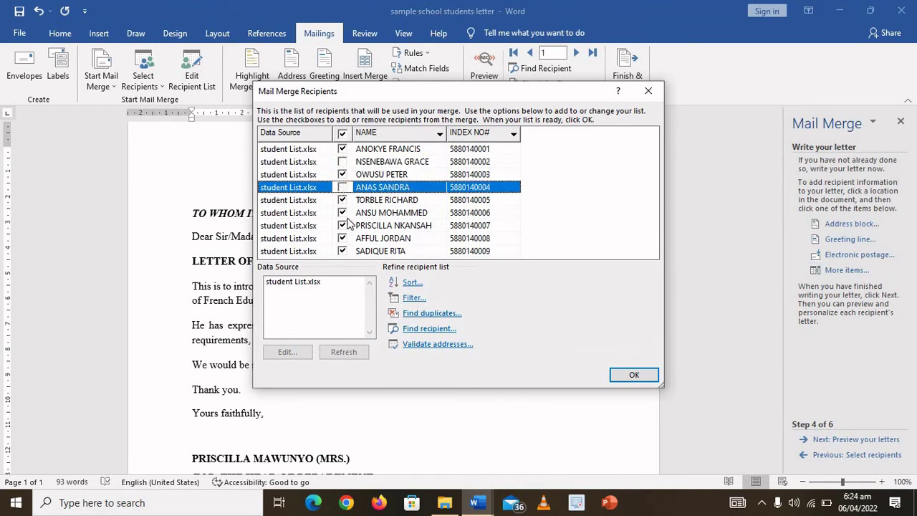
{"action": "left_click", "coordinate": [344, 225]}
{"action": "left_click", "coordinate": [342, 251]}
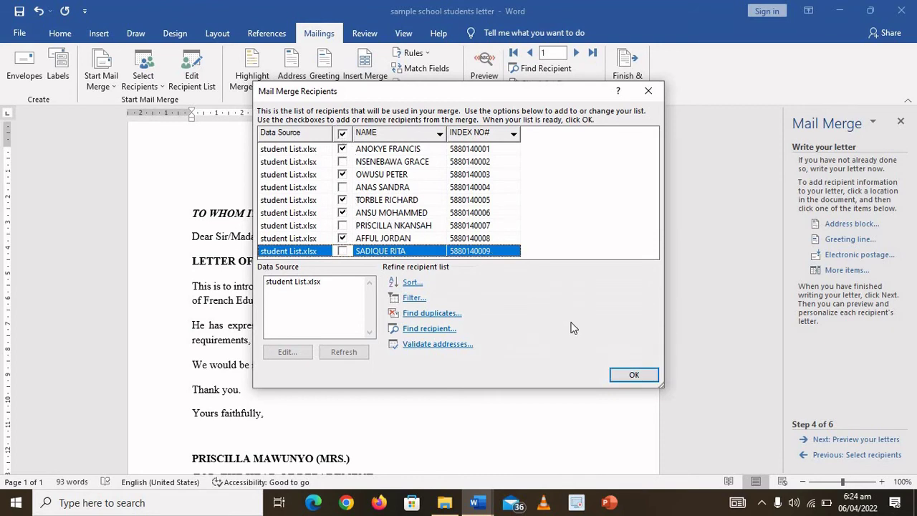
{"action": "left_click", "coordinate": [632, 377]}
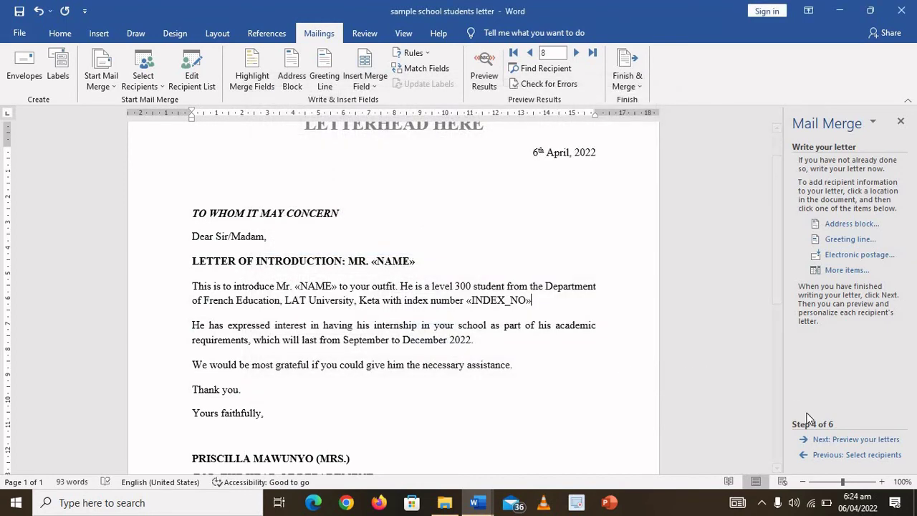
Preview the letters, merge all remaining records into a new Letters2 document, and maximize it.
{"action": "left_click", "coordinate": [852, 440]}
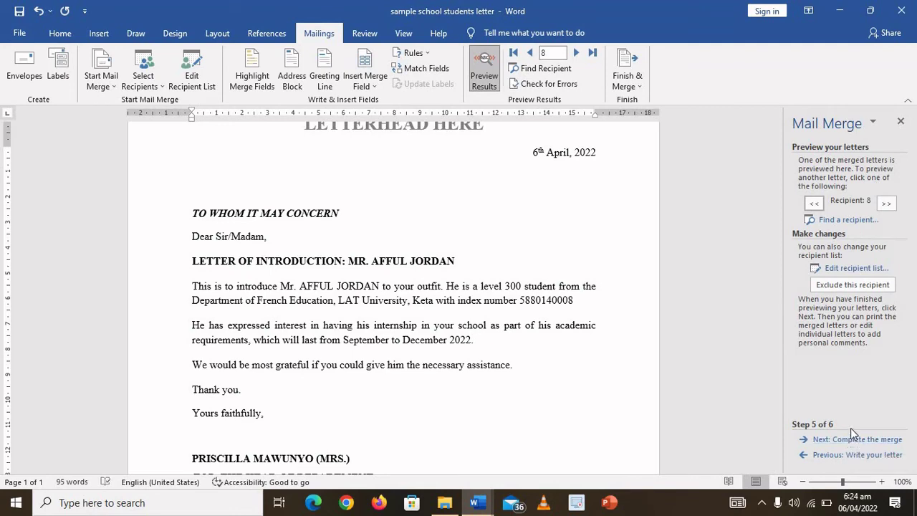
{"action": "left_click_drag", "start_coordinate": [774, 213], "coordinate": [777, 175]}
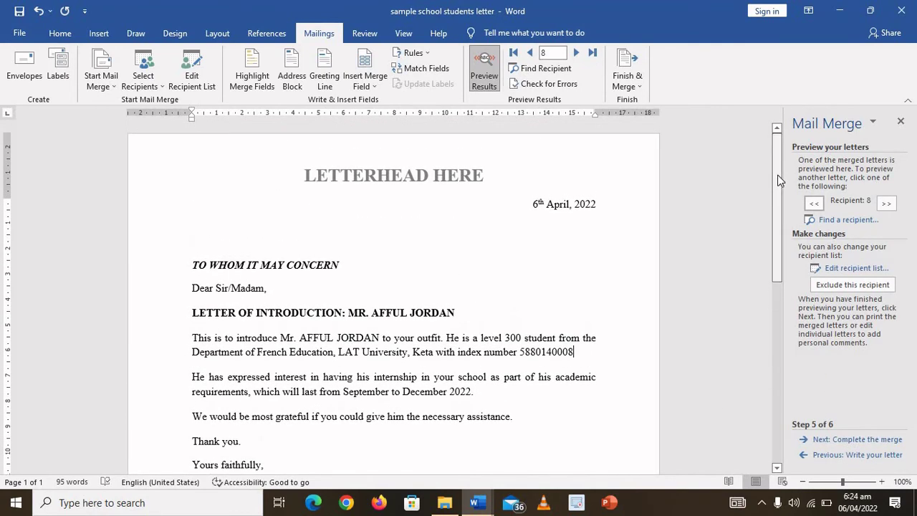
{"action": "left_click", "coordinate": [850, 441]}
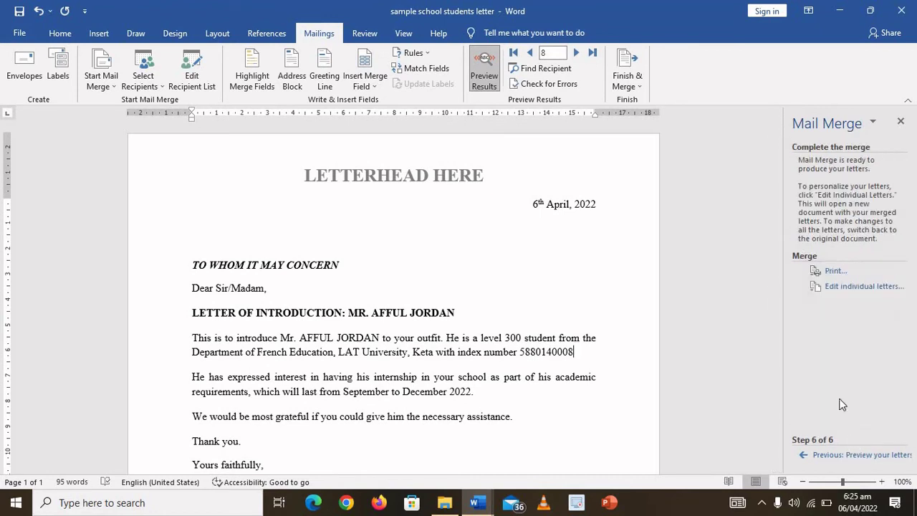
{"action": "left_click", "coordinate": [838, 289]}
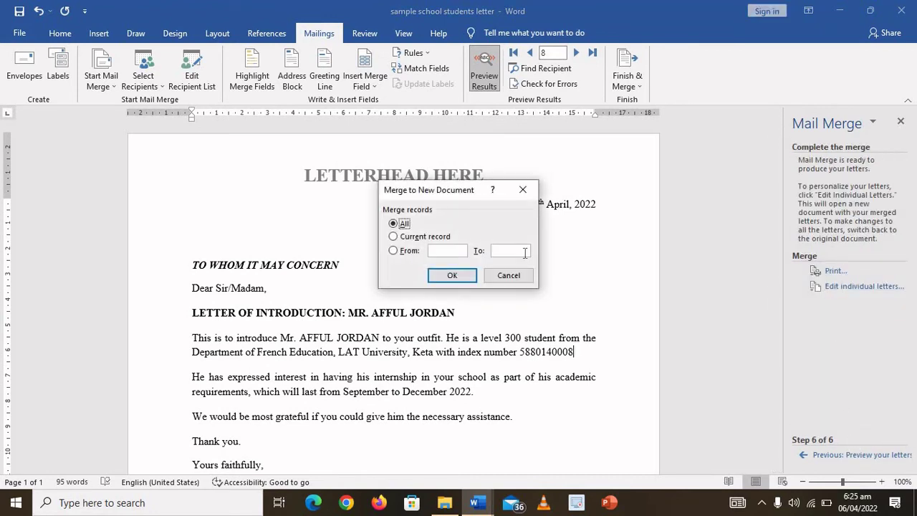
{"action": "left_click", "coordinate": [461, 277]}
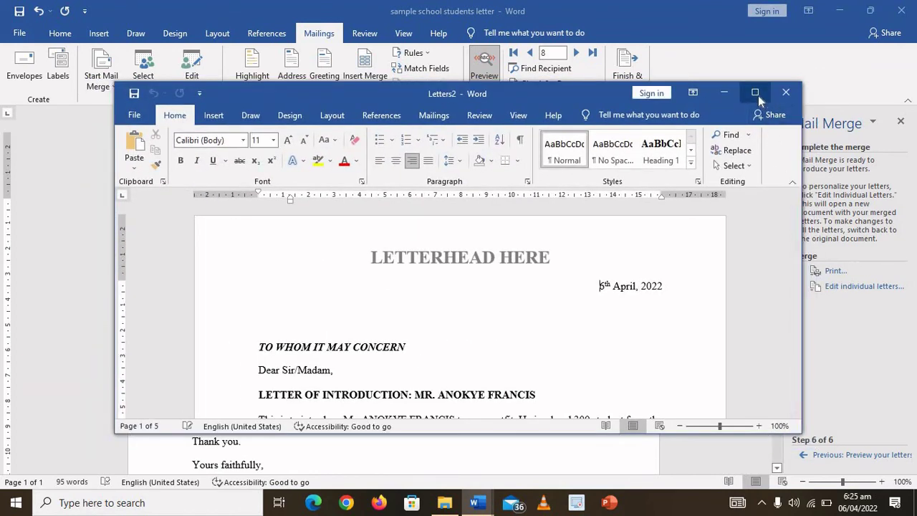
{"action": "left_click", "coordinate": [756, 93]}
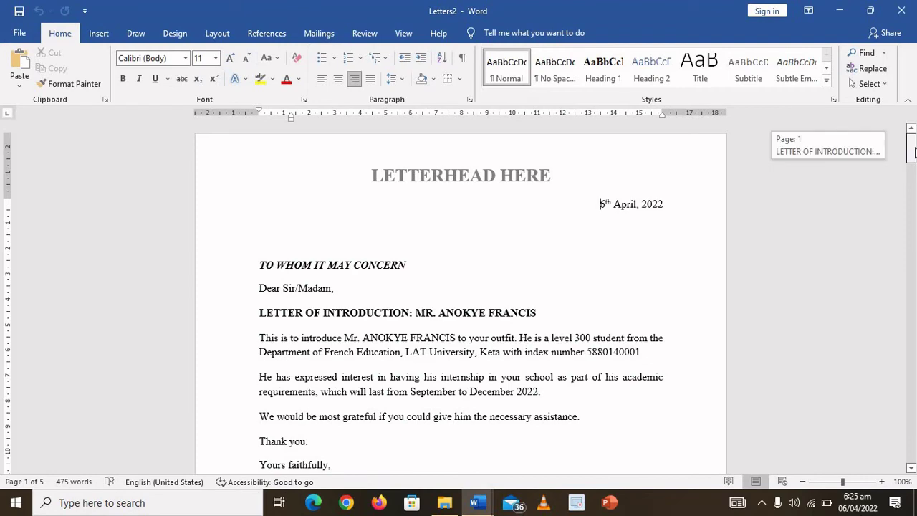